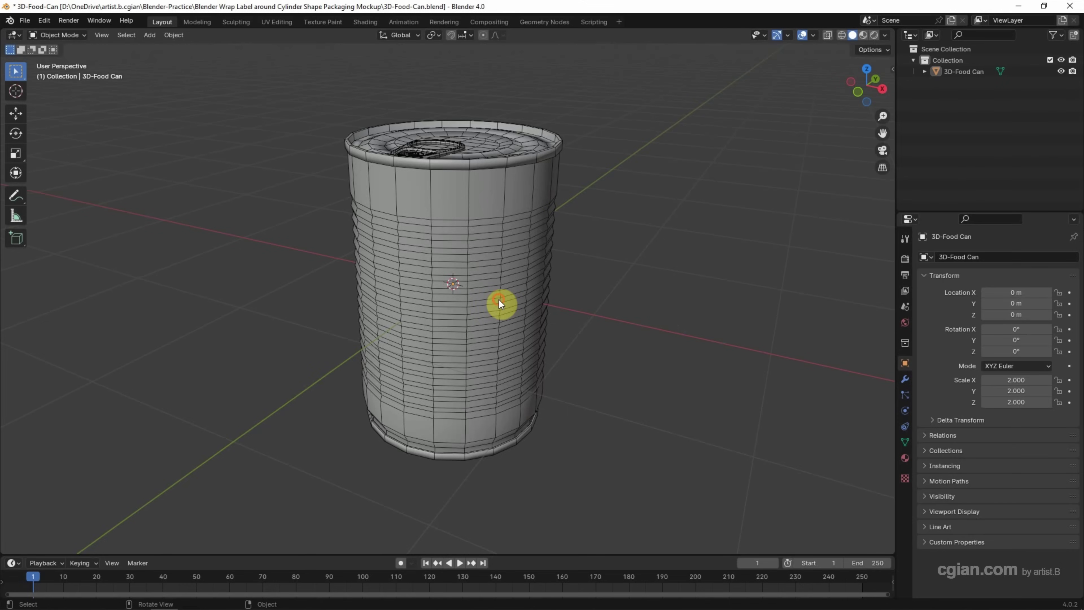
- Select the 3D food can in the viewport
click(498, 300)
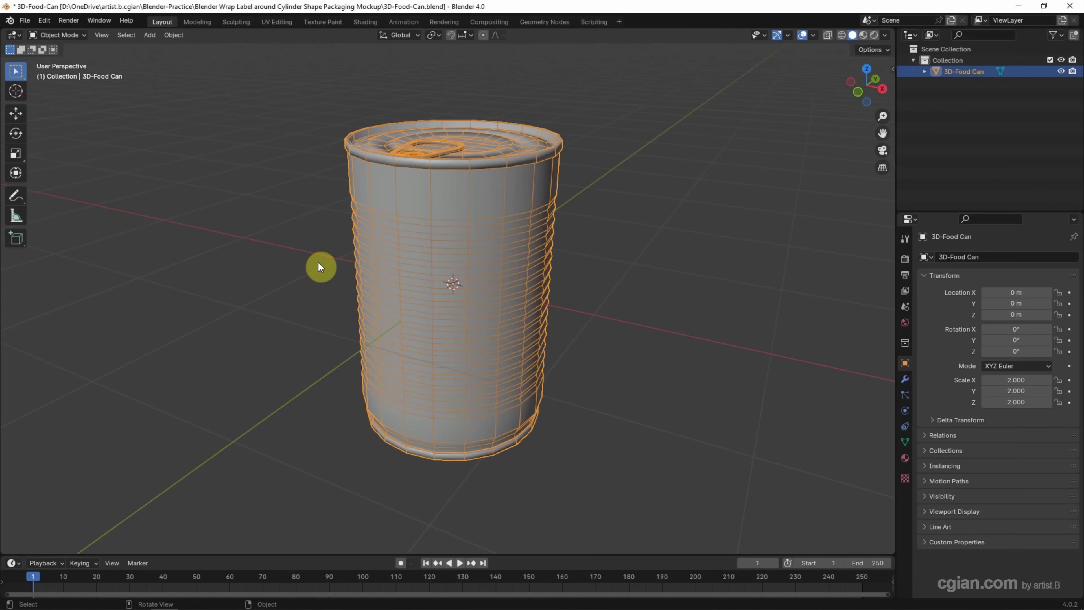
click(150, 37)
- Add a mesh plane to the scene and switch it into Edit Mode
mouse_move(160, 51)
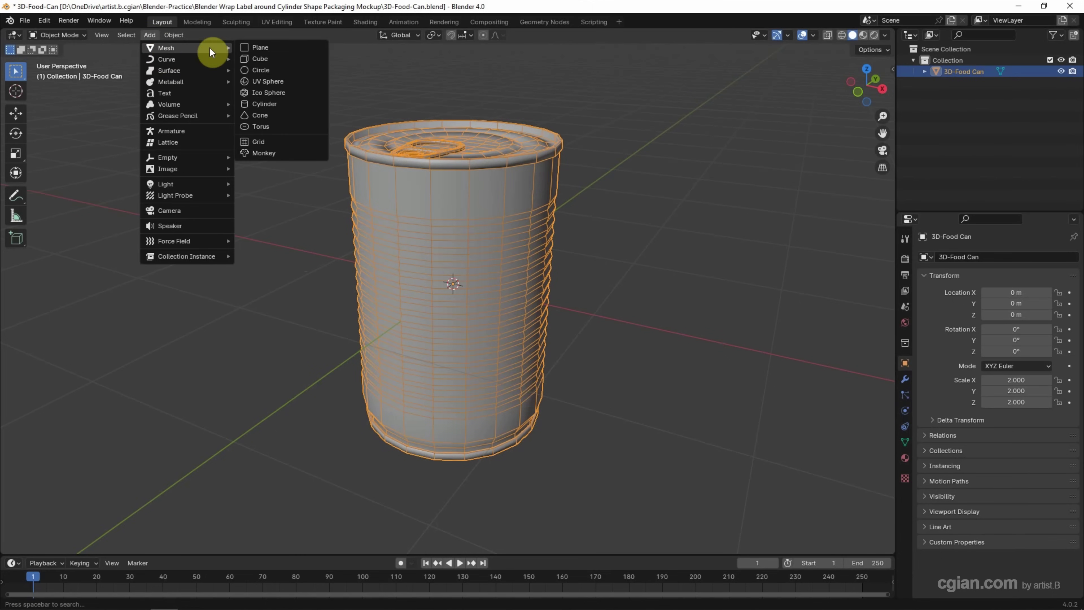
click(247, 46)
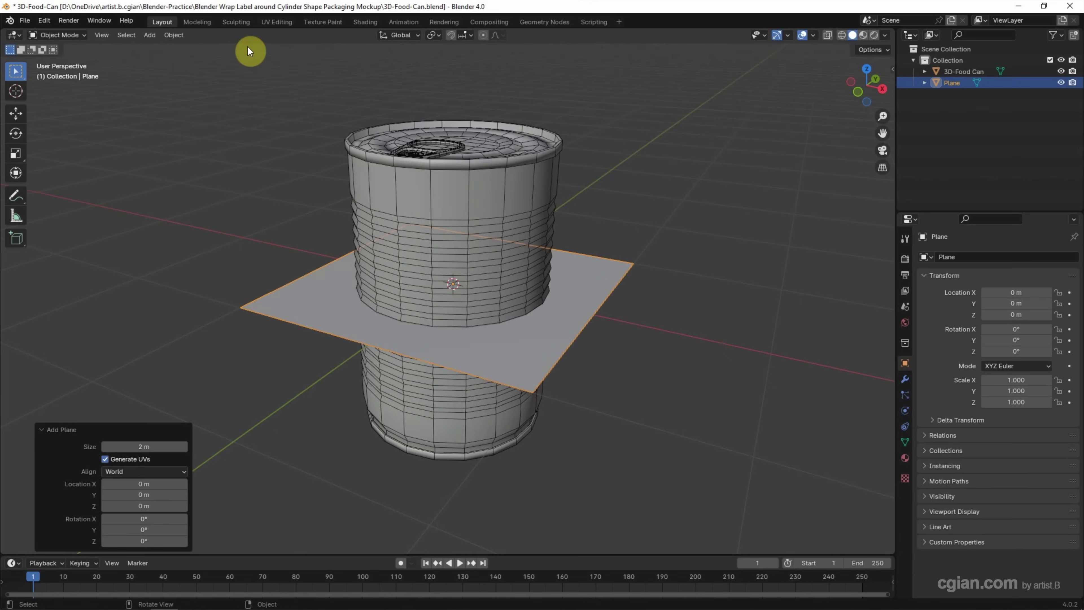
click(68, 37)
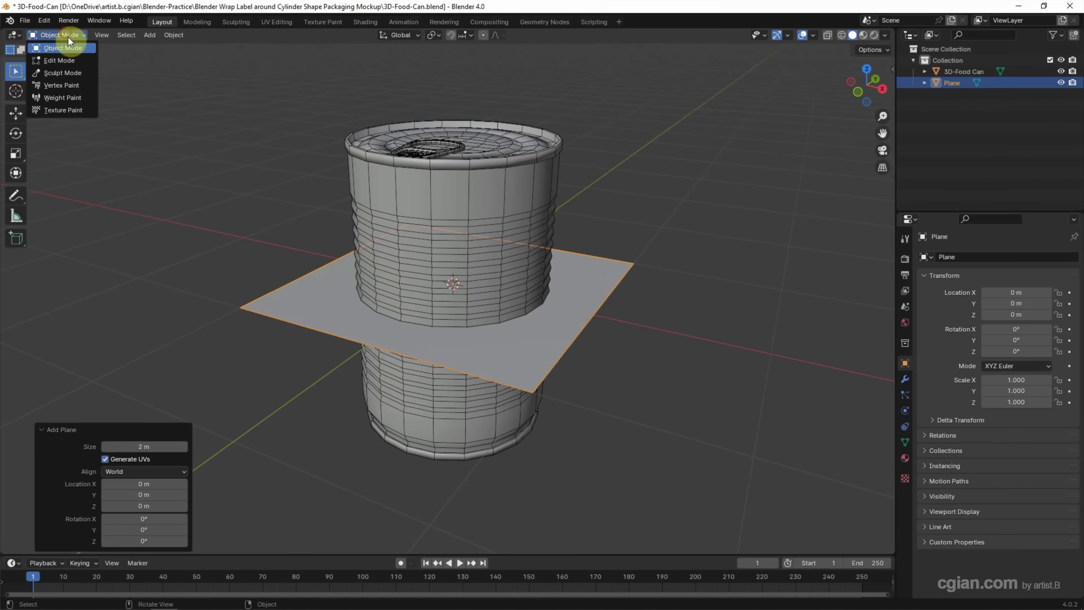
click(68, 60)
- Rotate the plane exactly 90° about X so it stands upright
click(15, 133)
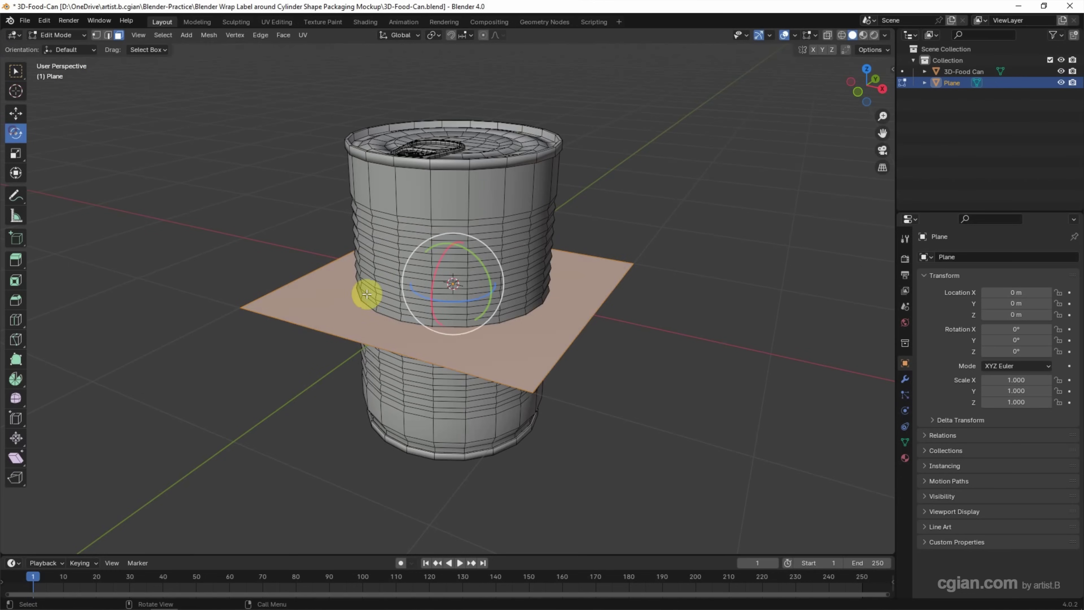
drag(433, 276, 426, 296)
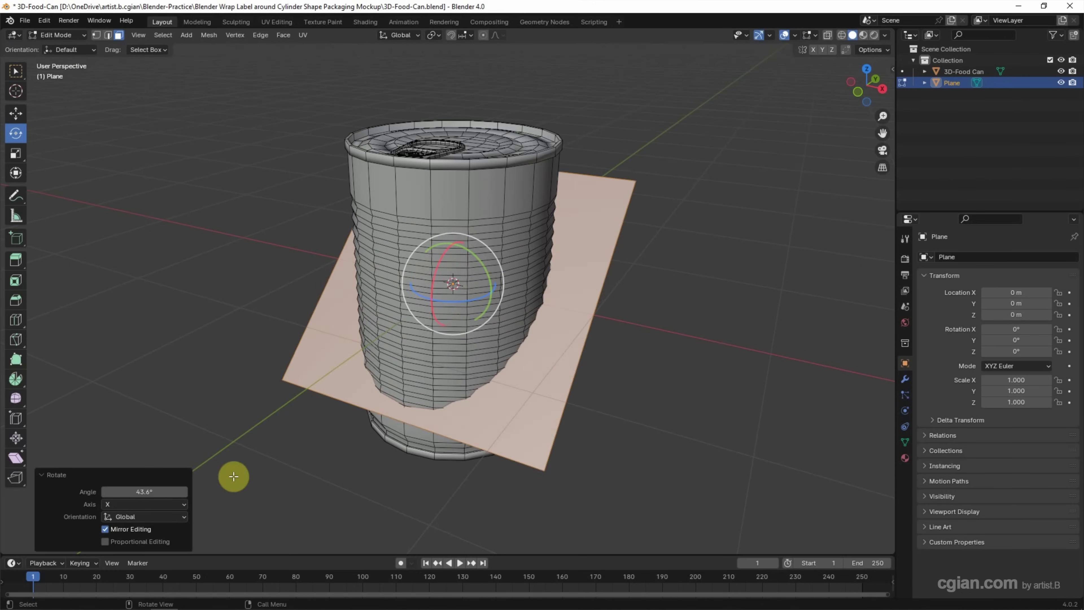
click(168, 491)
text(90)
key(Return)
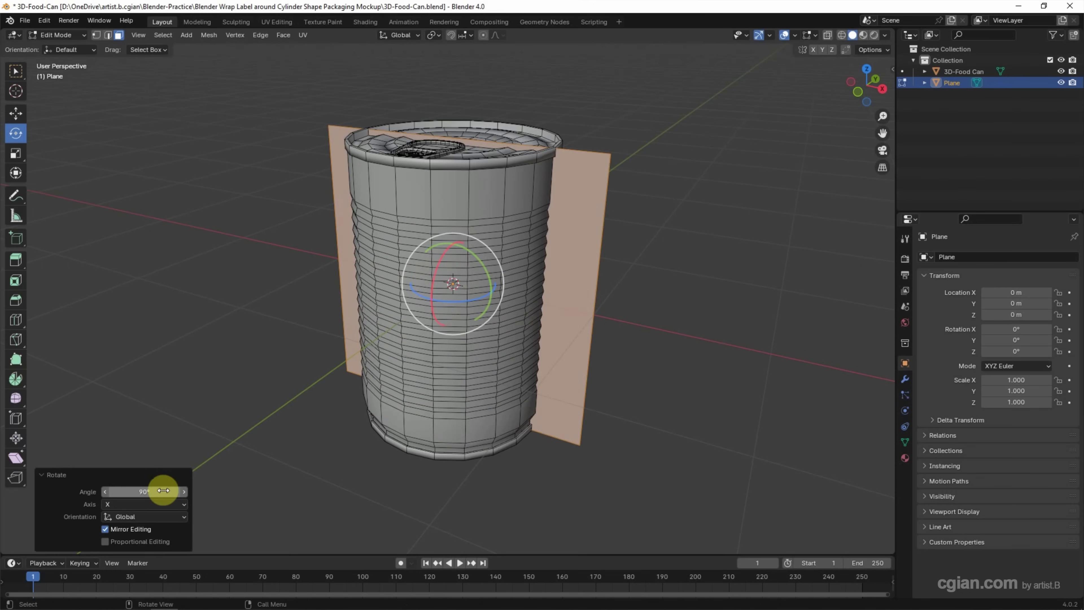
click(17, 155)
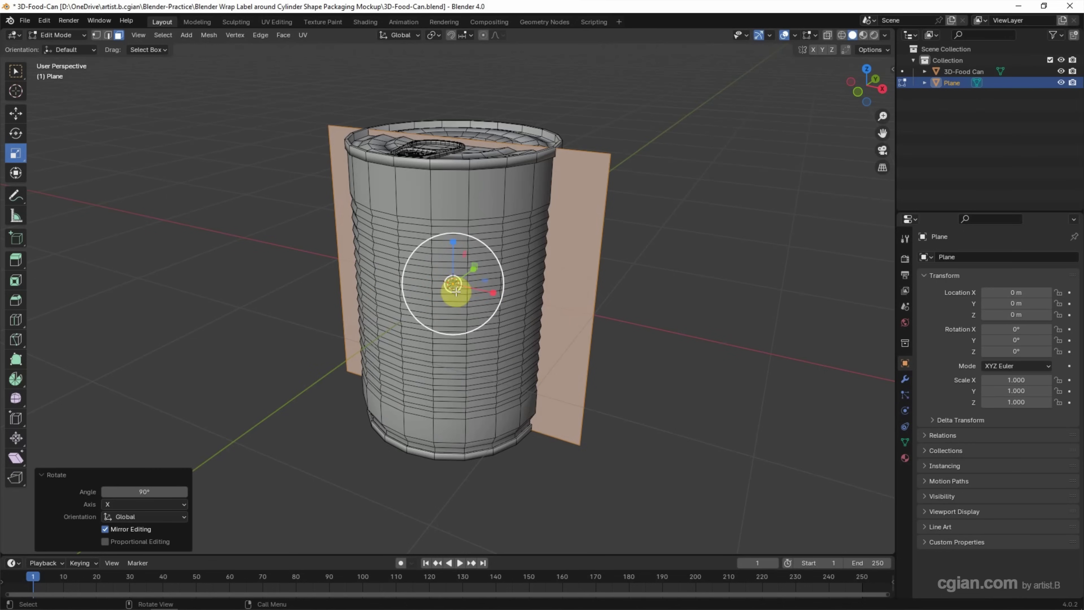
- Scale the plane to 2.12 on X and 0.94 on Z, forming a wide label sheet
drag(492, 295, 531, 299)
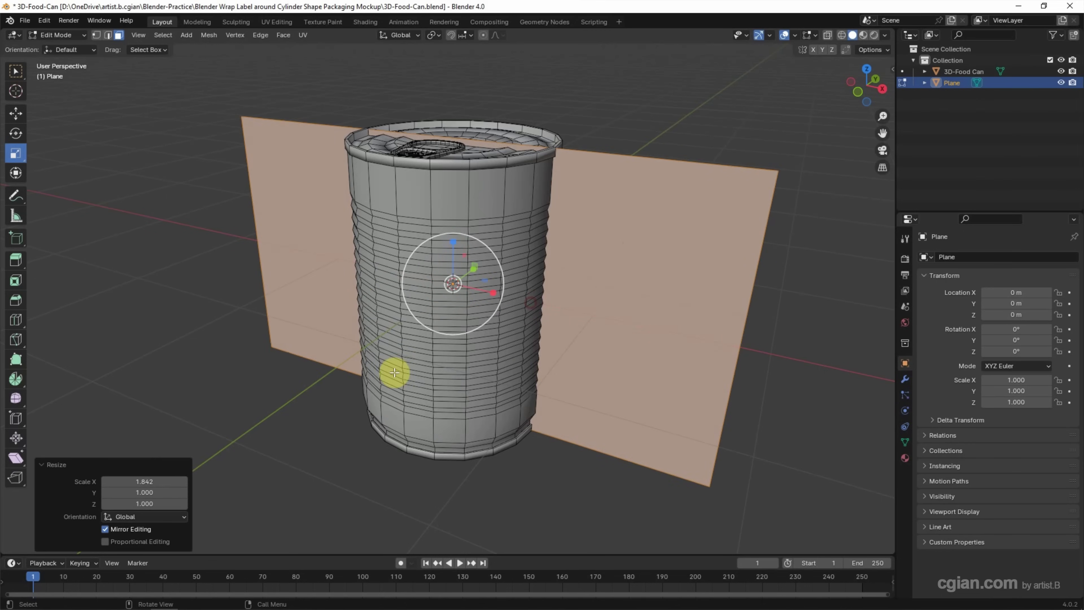
click(176, 481)
text(2.12)
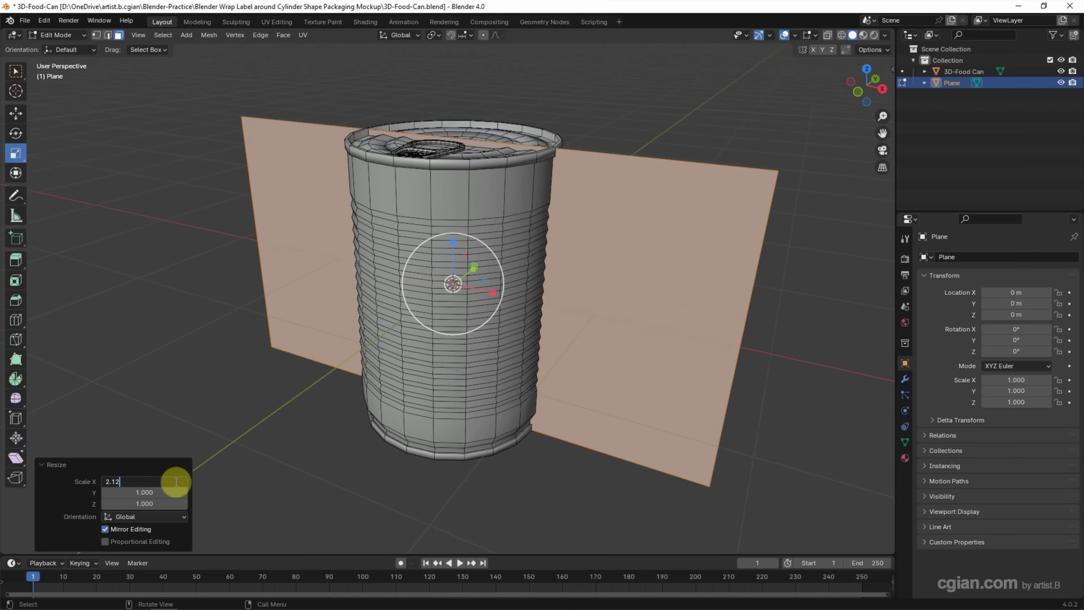
key(Return)
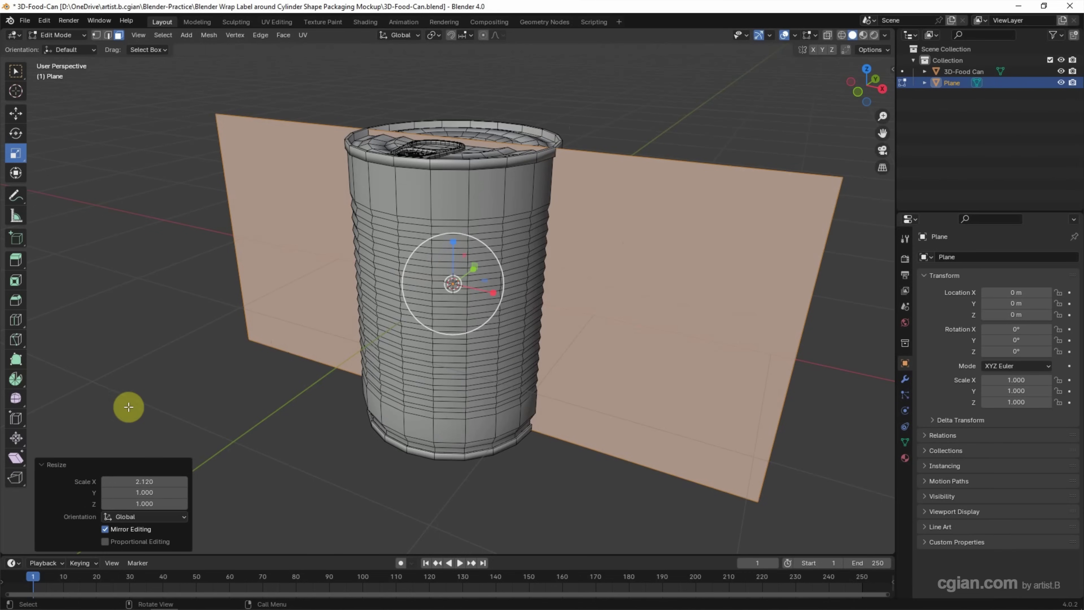
drag(137, 503, 128, 502)
click(141, 504)
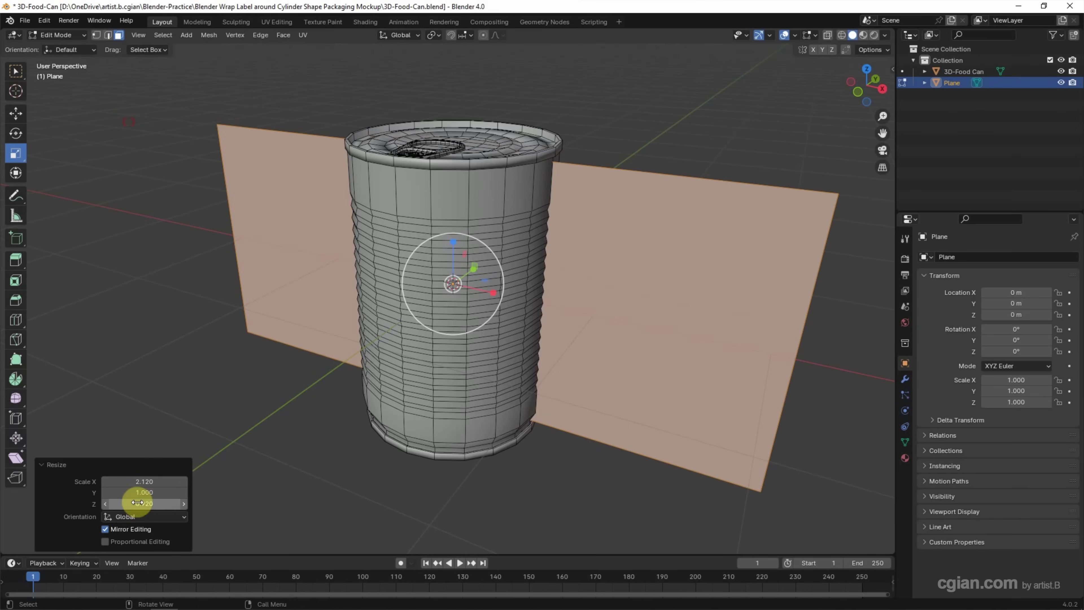
text(0.94)
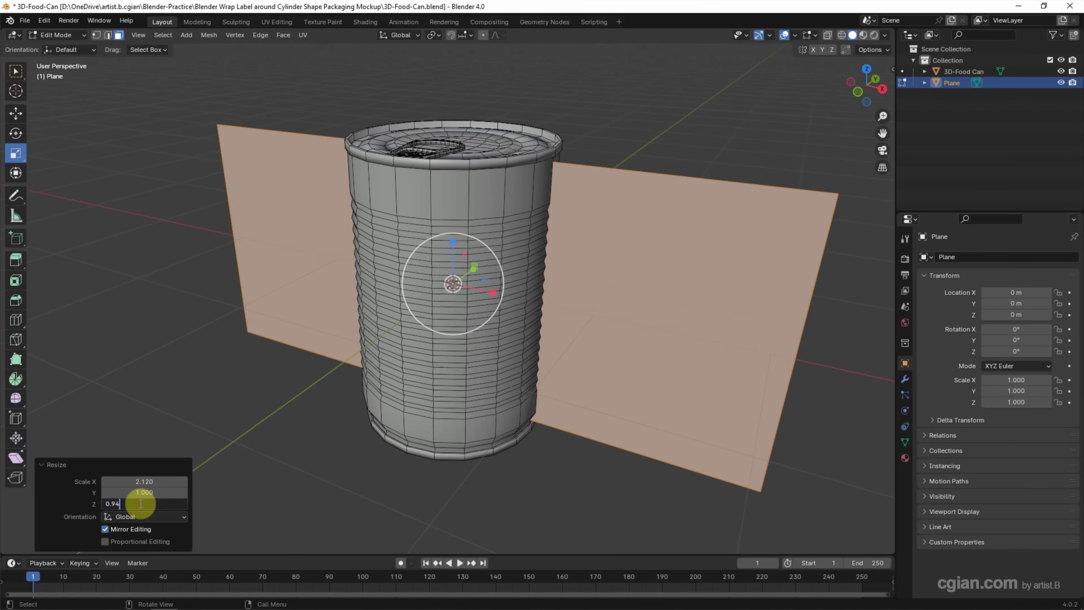
key(Return)
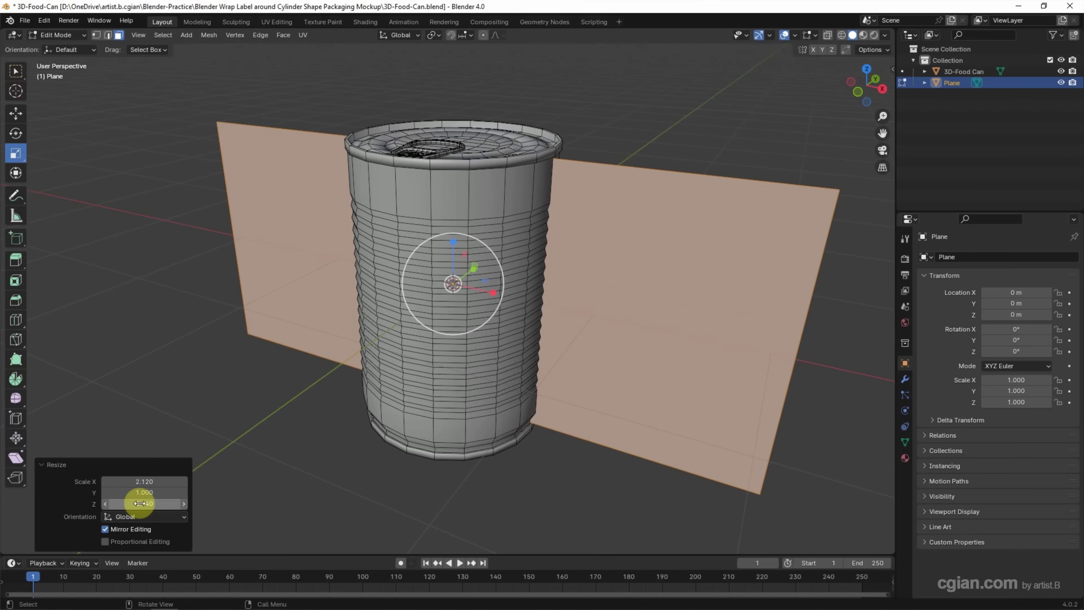
right_click(263, 267)
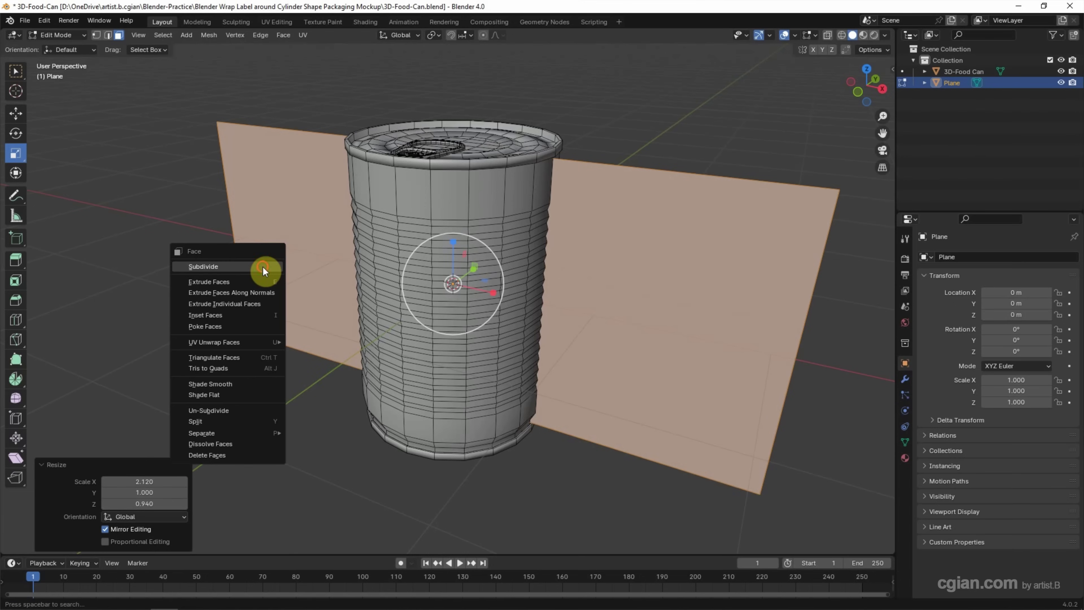
- Subdivide the plane's face with 19 cuts
click(262, 267)
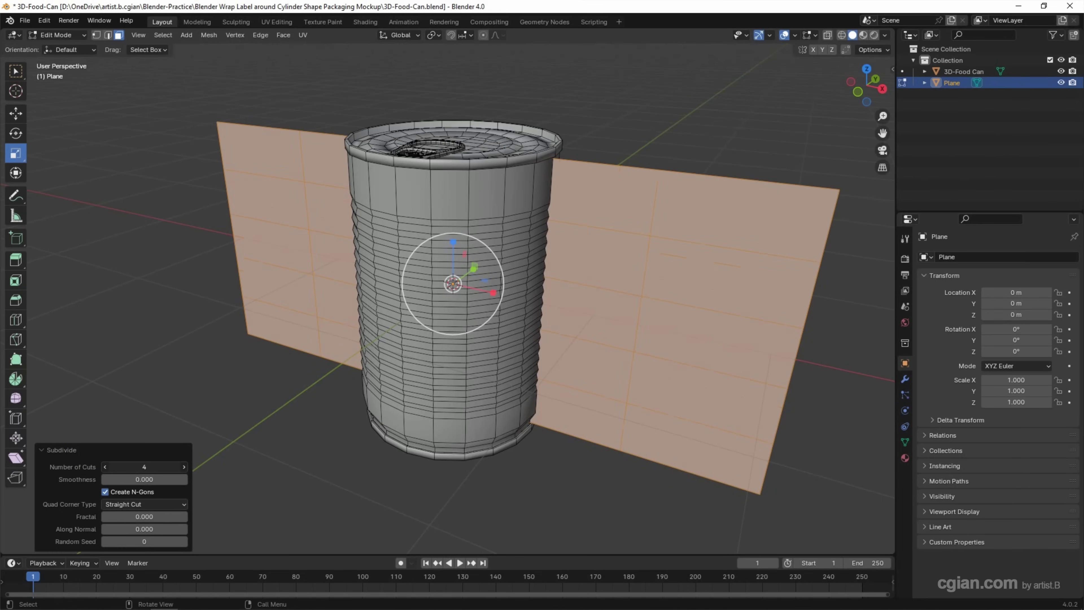
click(122, 467)
text(19)
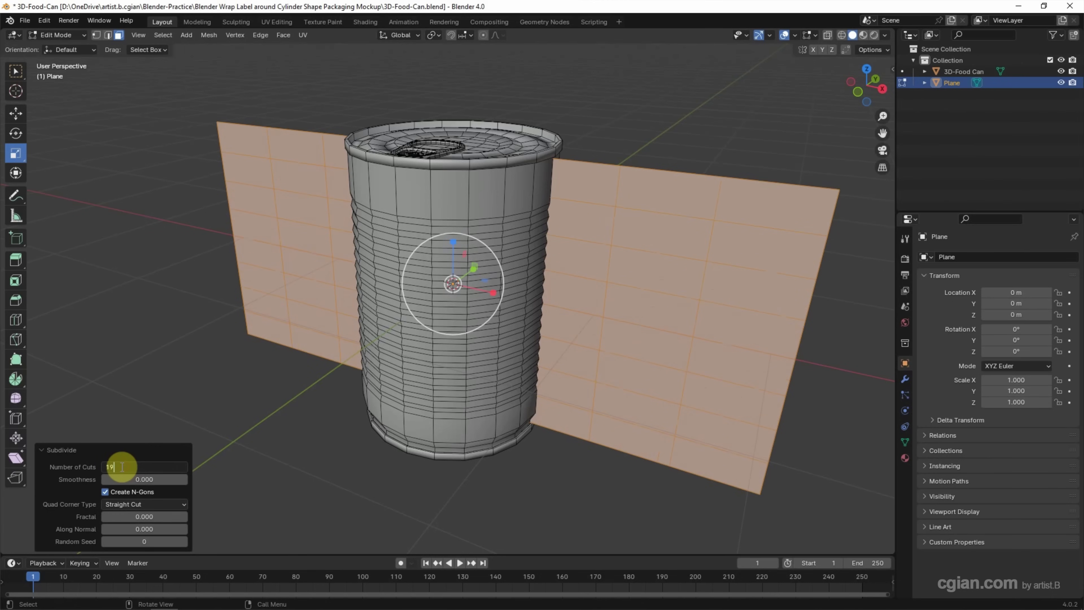
key(Return)
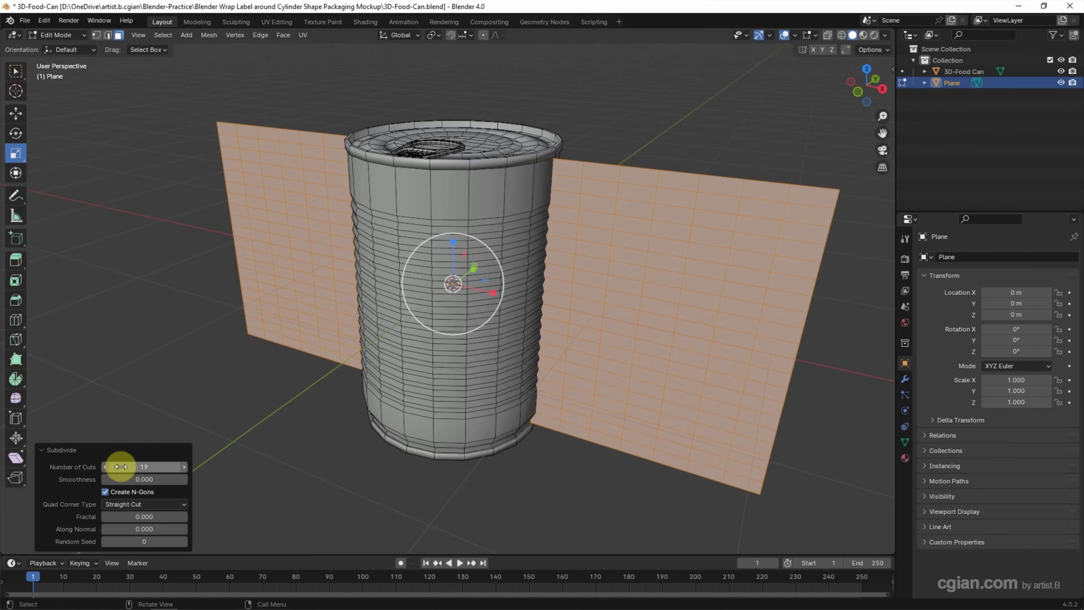
click(48, 36)
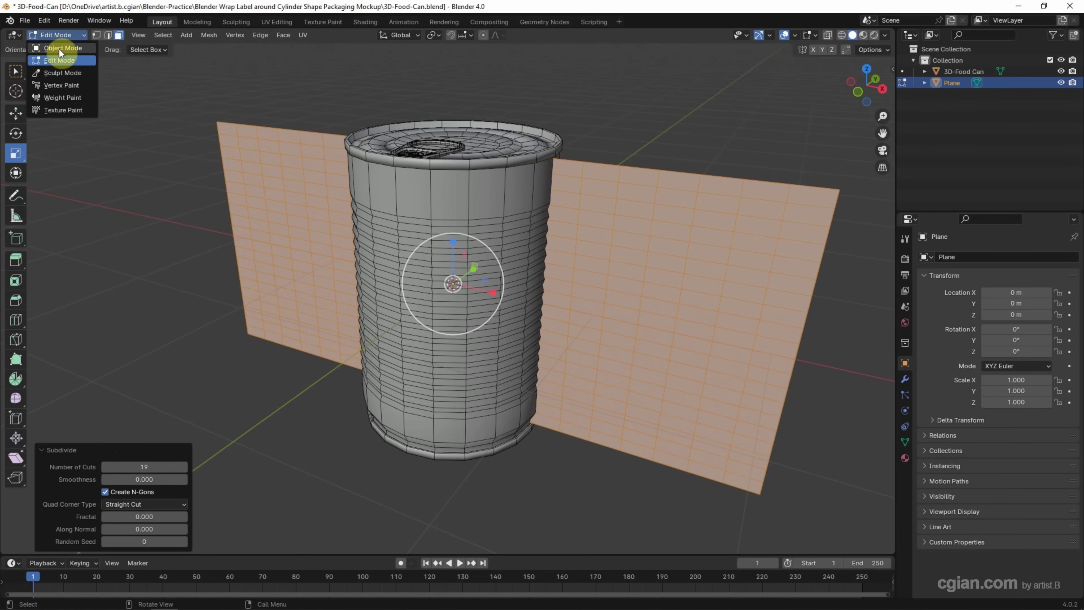
- Return to Object Mode and move the plane in front of the can to Y −0.67942 m
click(59, 50)
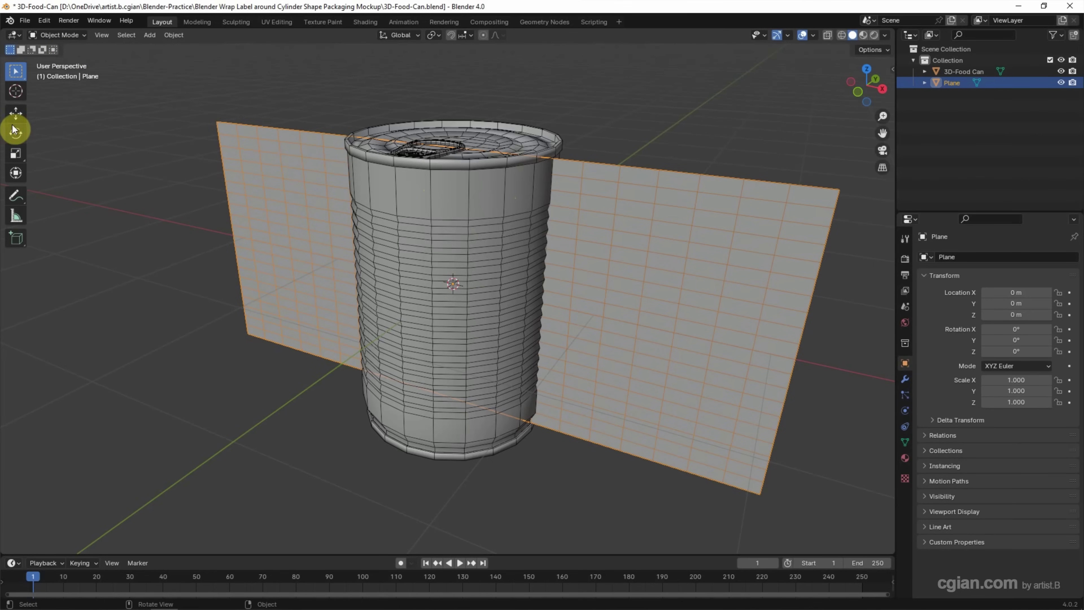
click(15, 114)
drag(464, 274, 410, 318)
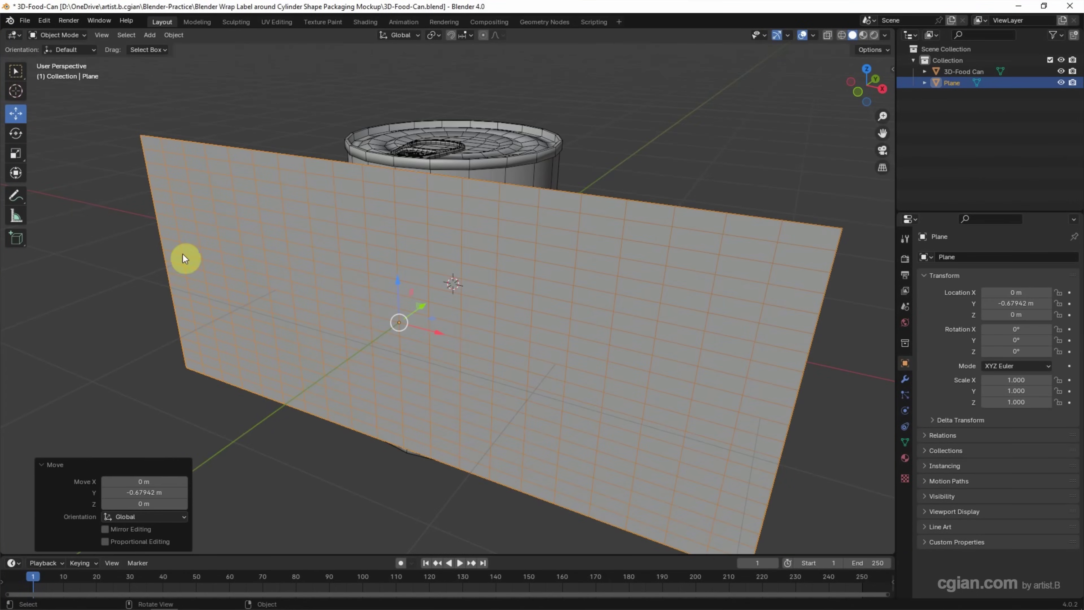
click(15, 71)
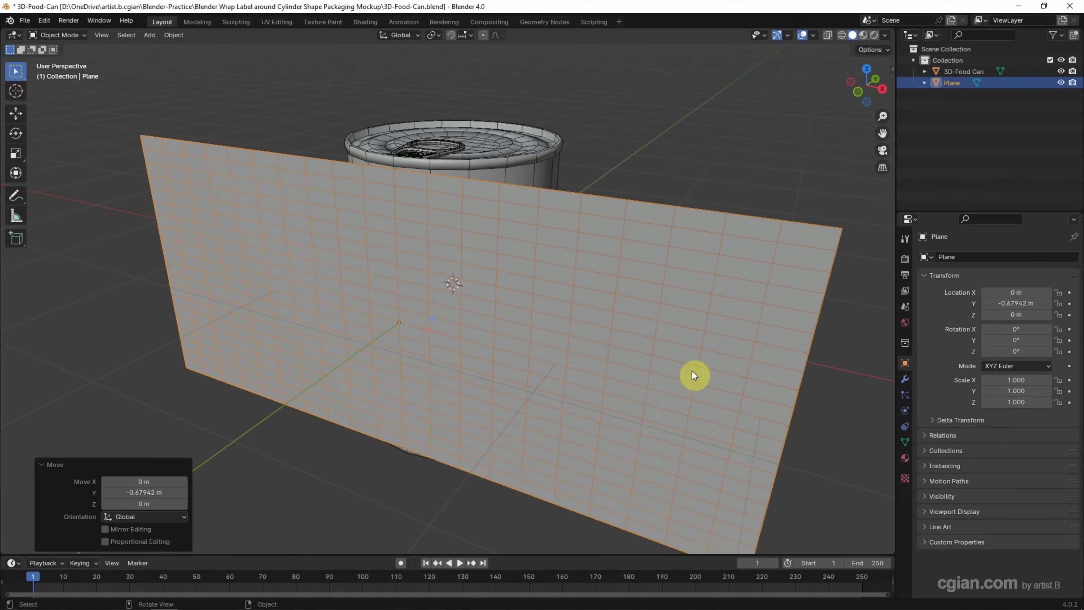
- Create a new plane material with an Image Texture feeding its Base Color
click(904, 460)
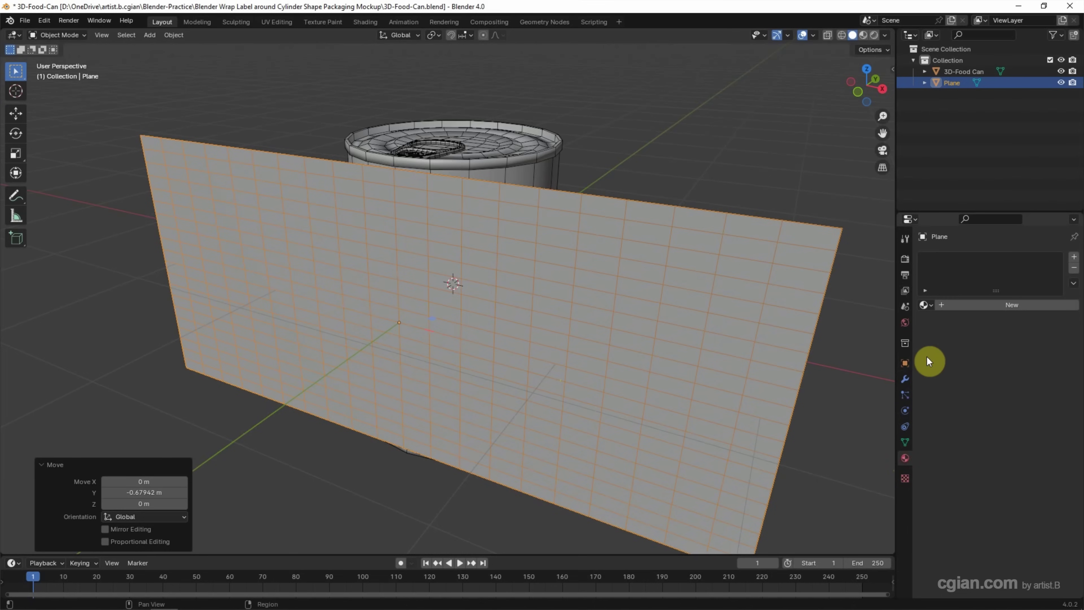
click(961, 304)
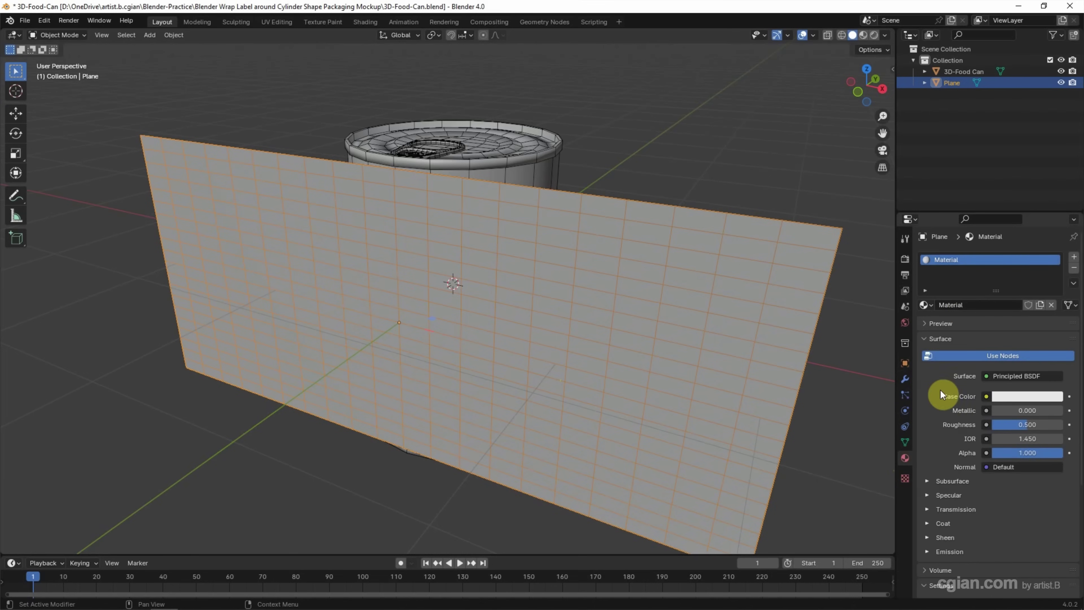
click(985, 397)
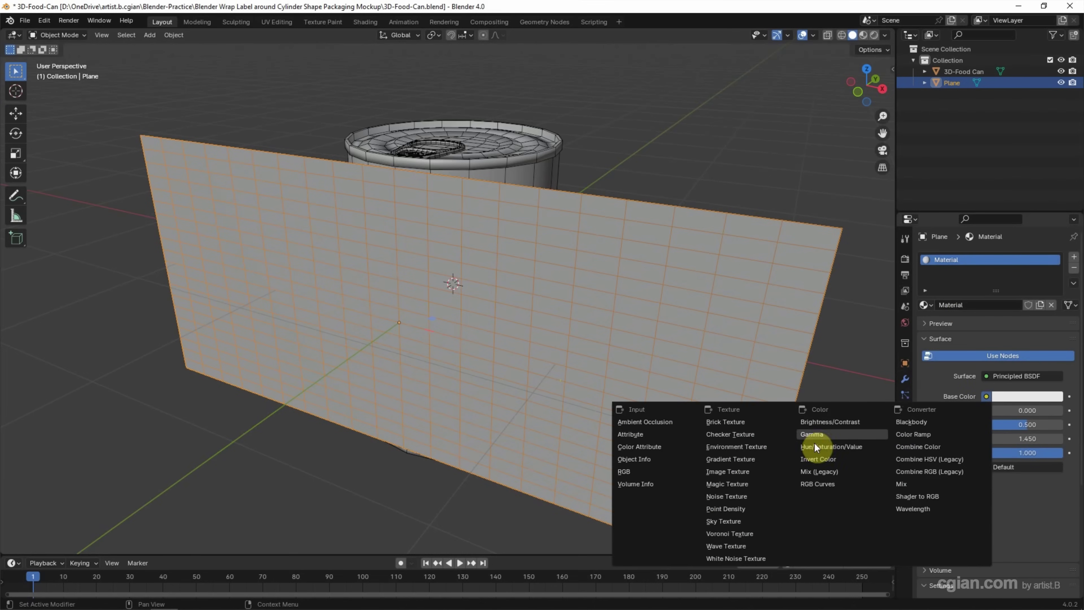
click(753, 471)
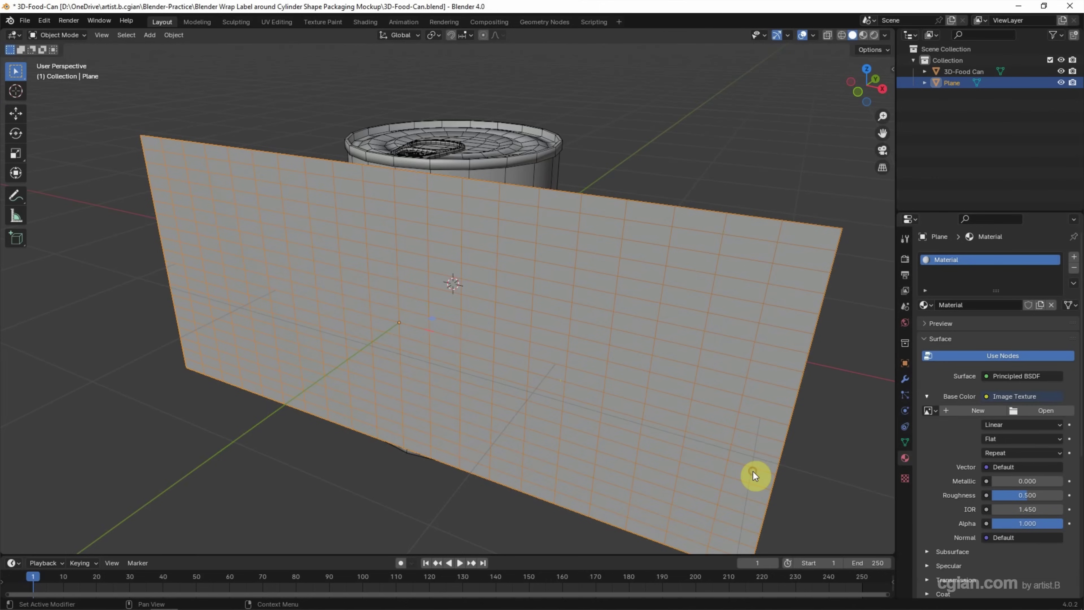
click(1026, 409)
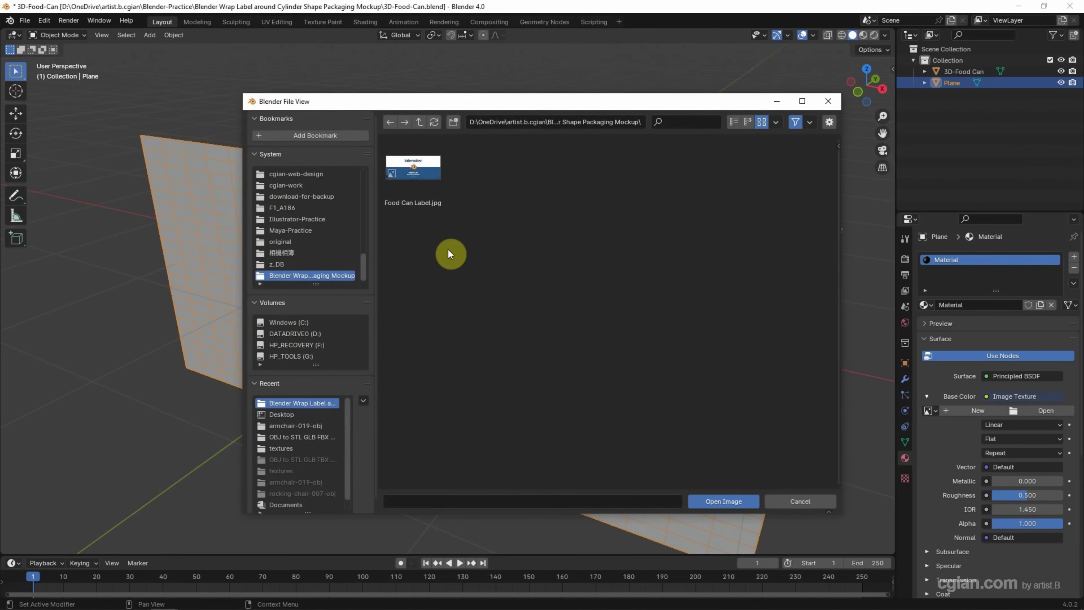
- Load Food Can Label.jpg into the texture, view it in Material Preview, and show modifiers
click(403, 174)
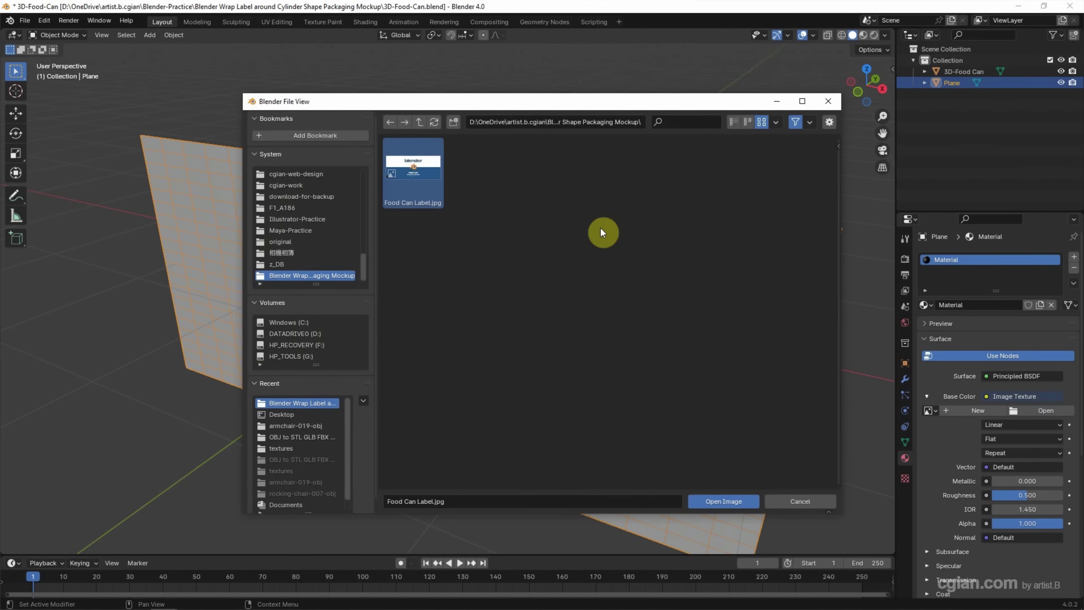
click(703, 499)
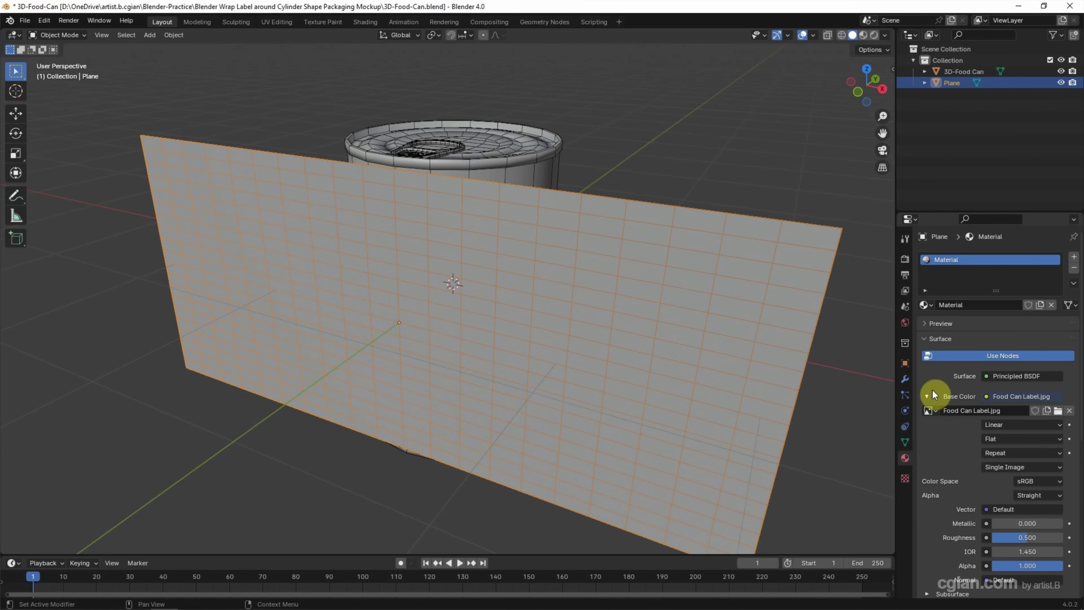
click(863, 35)
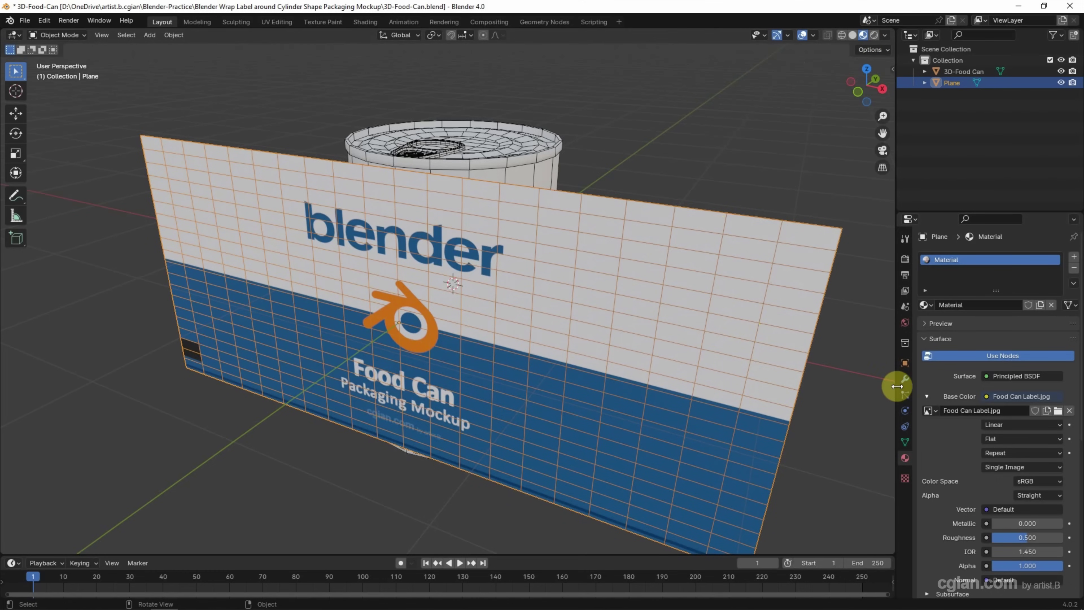
click(905, 379)
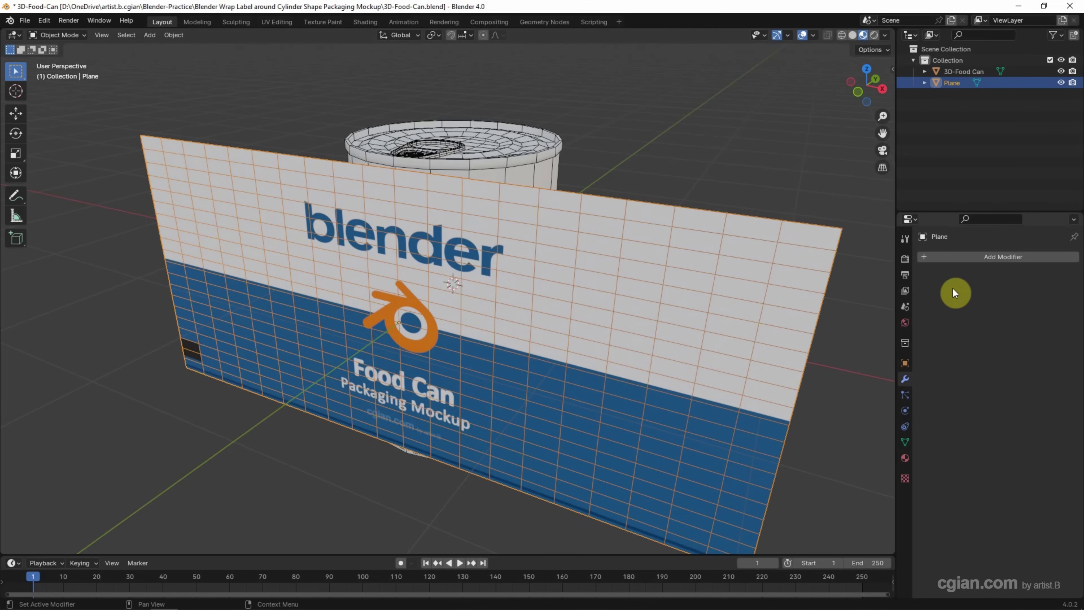
- Add a Simple Deform modifier set to Bend on the Z axis with a 360° angle
click(960, 256)
mouse_move(961, 256)
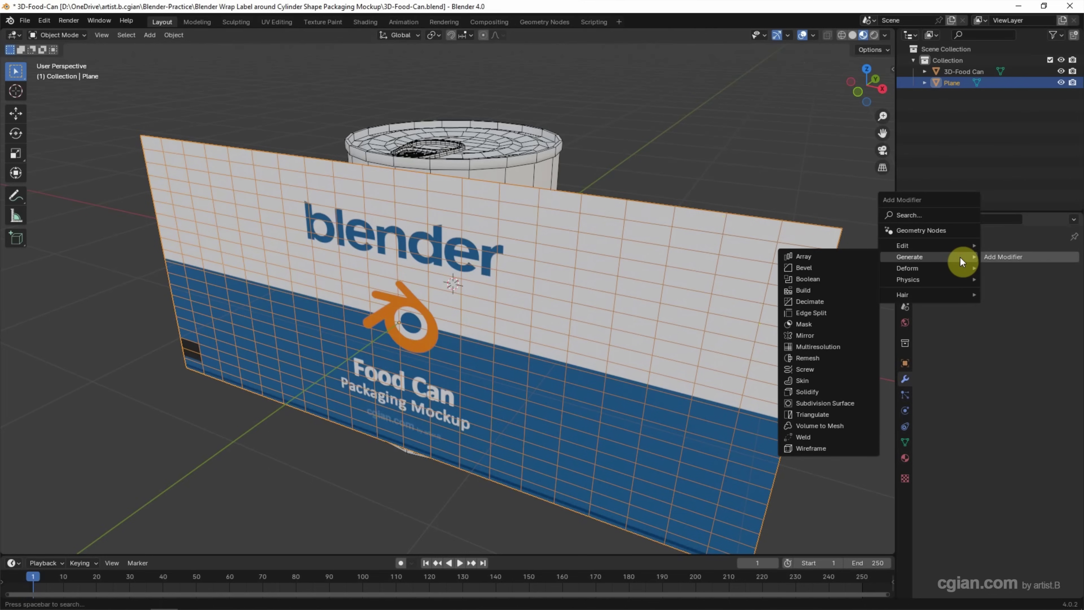
mouse_move(910, 268)
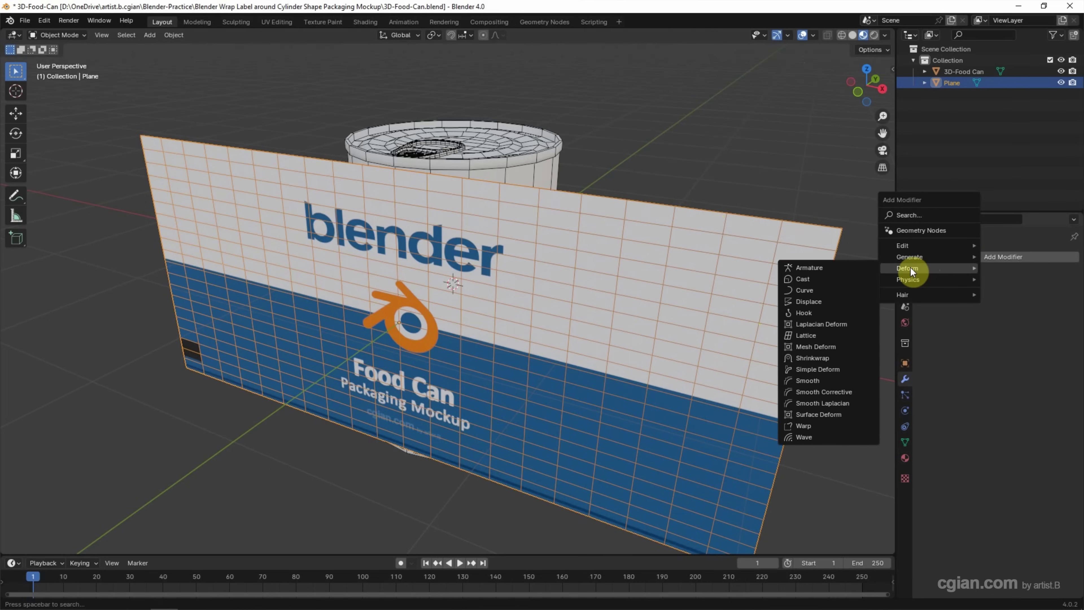
click(825, 369)
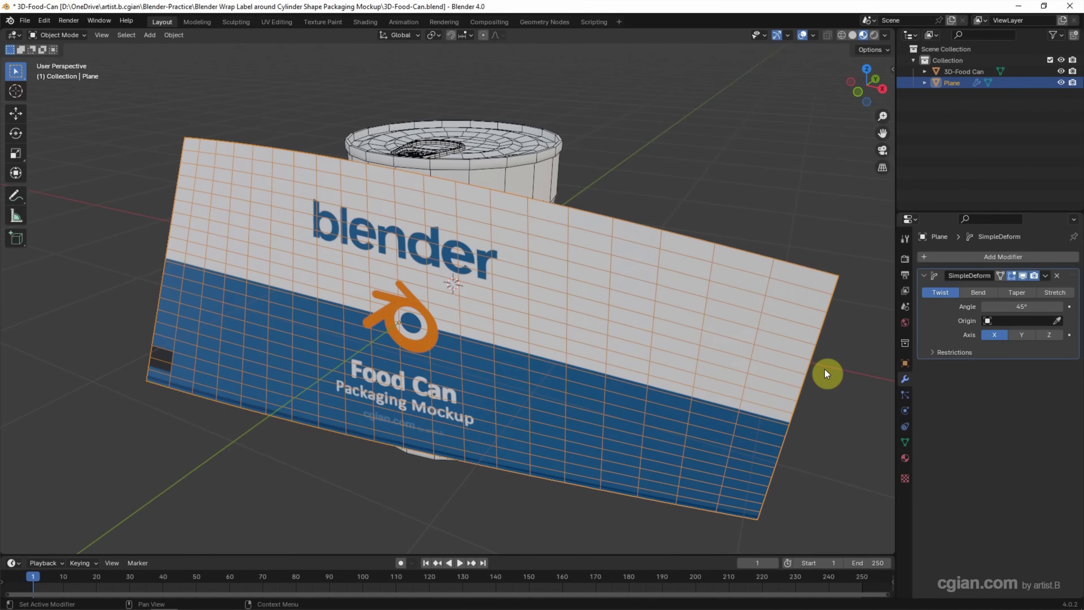
click(976, 292)
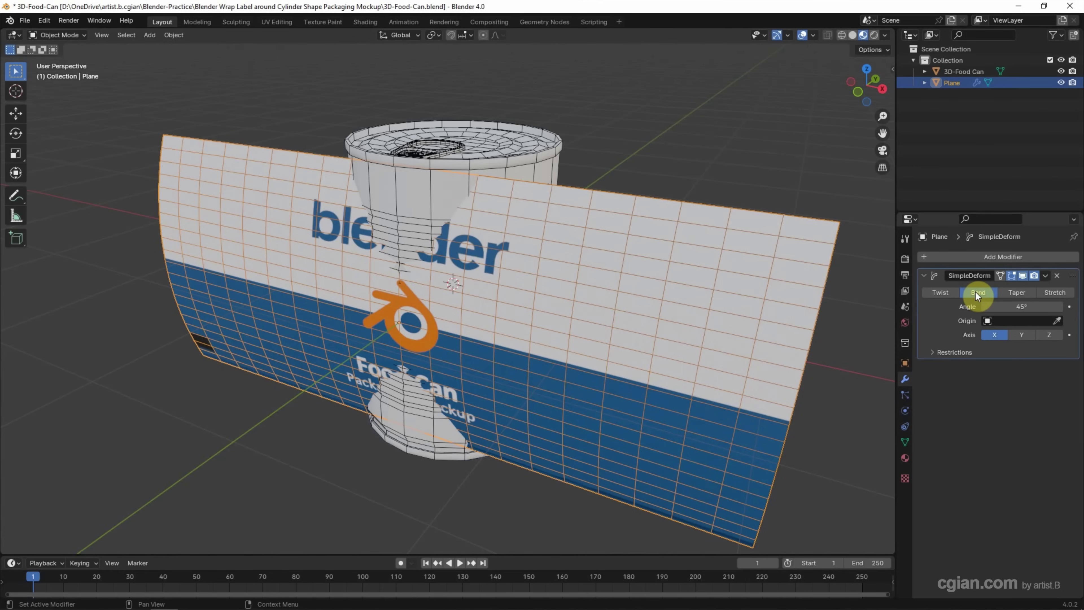
click(1050, 334)
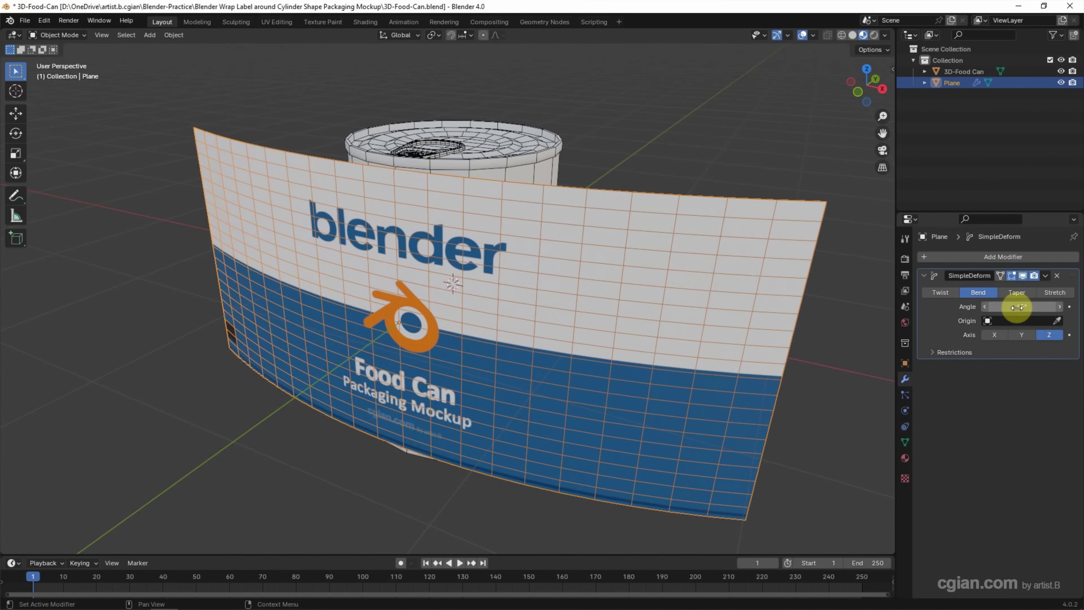
mouse_move(1017, 307)
mouse_down()
mouse_move(1026, 307)
mouse_move(1012, 308)
mouse_up()
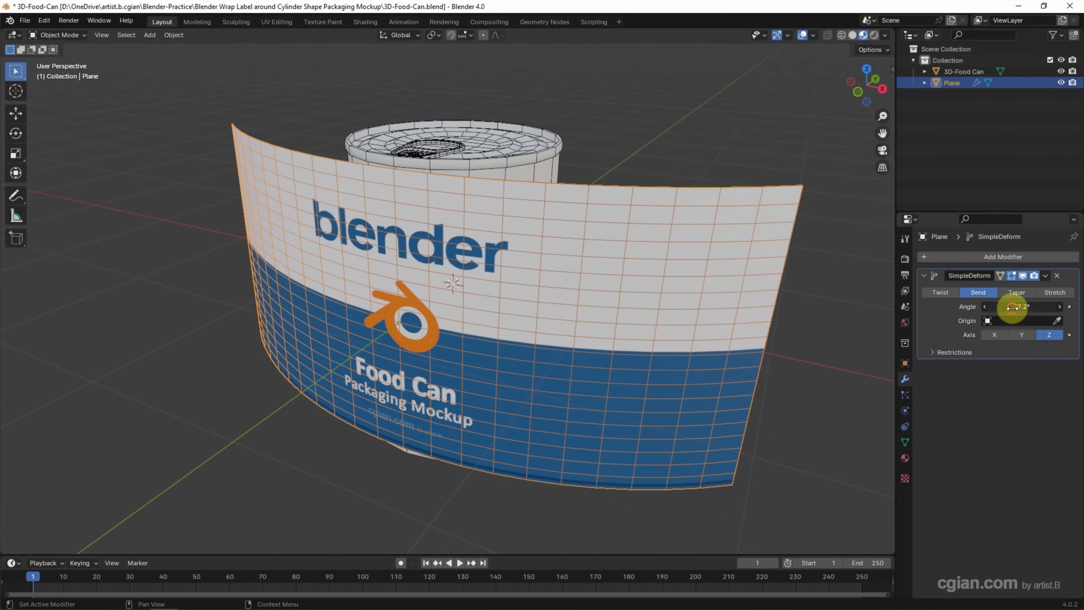
double_click(1013, 307)
text(360)
key(Return)
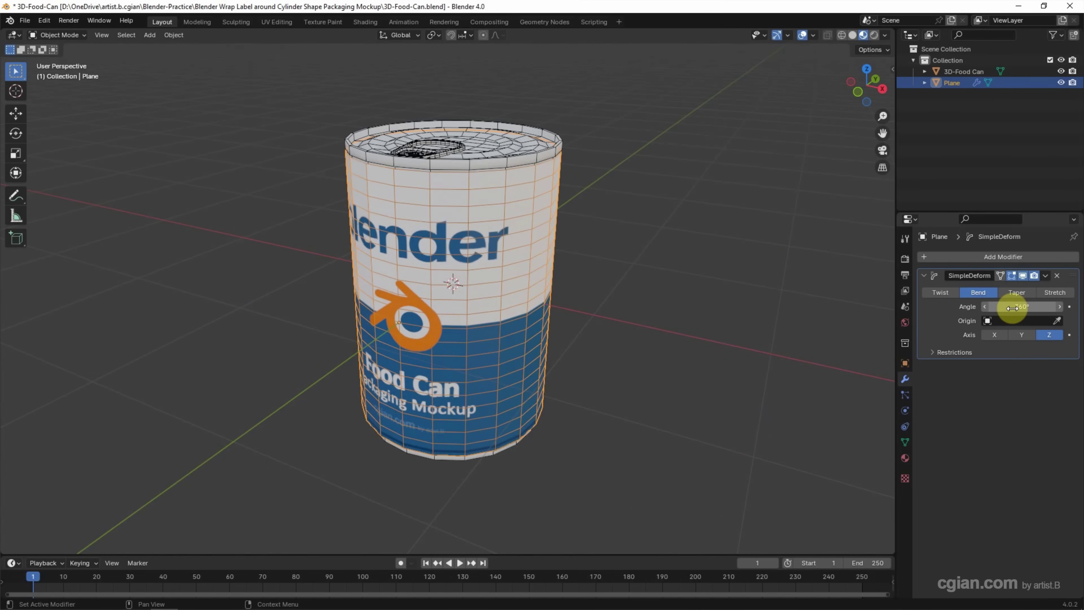
mouse_move(691, 300)
middle_down()
mouse_move(488, 277)
mouse_move(679, 297)
middle_up()
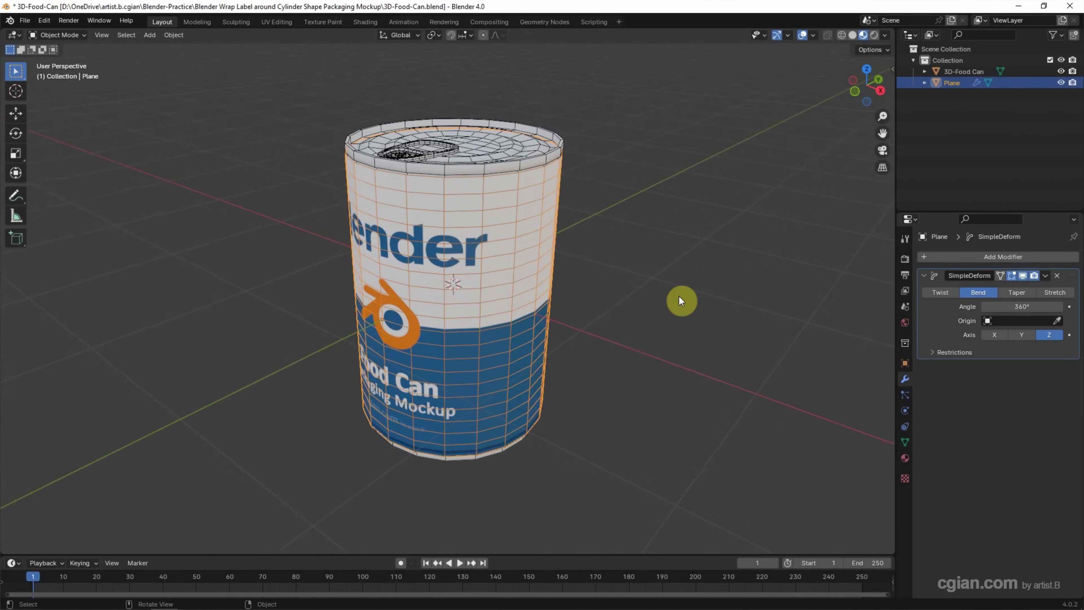
- Keyframe the bend angle at 360° on frame 100 and 0° on frame 1
middle_drag(679, 298, 718, 291)
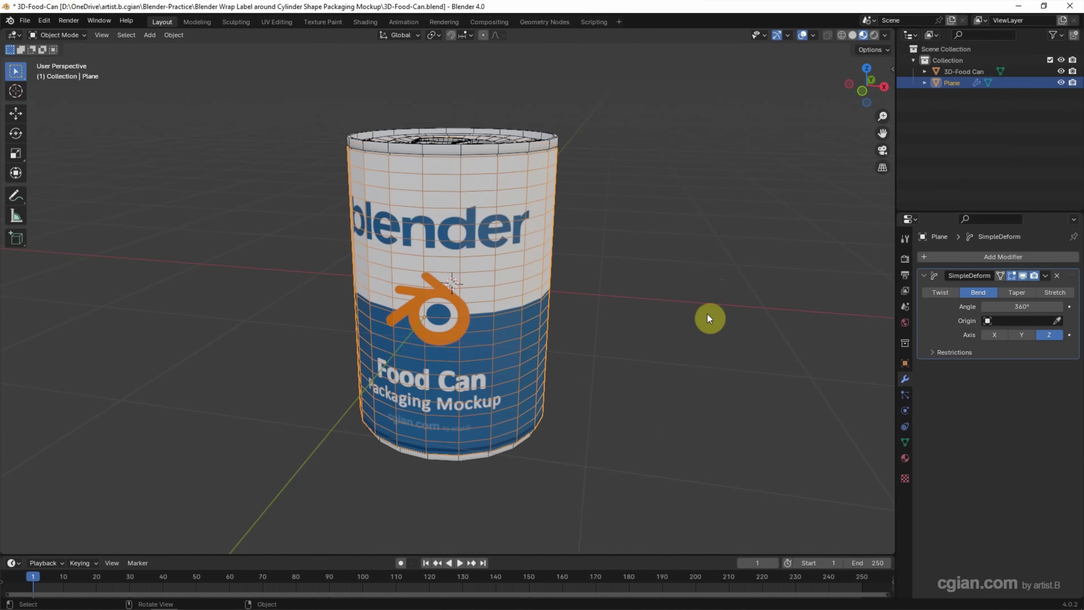
drag(33, 576, 364, 588)
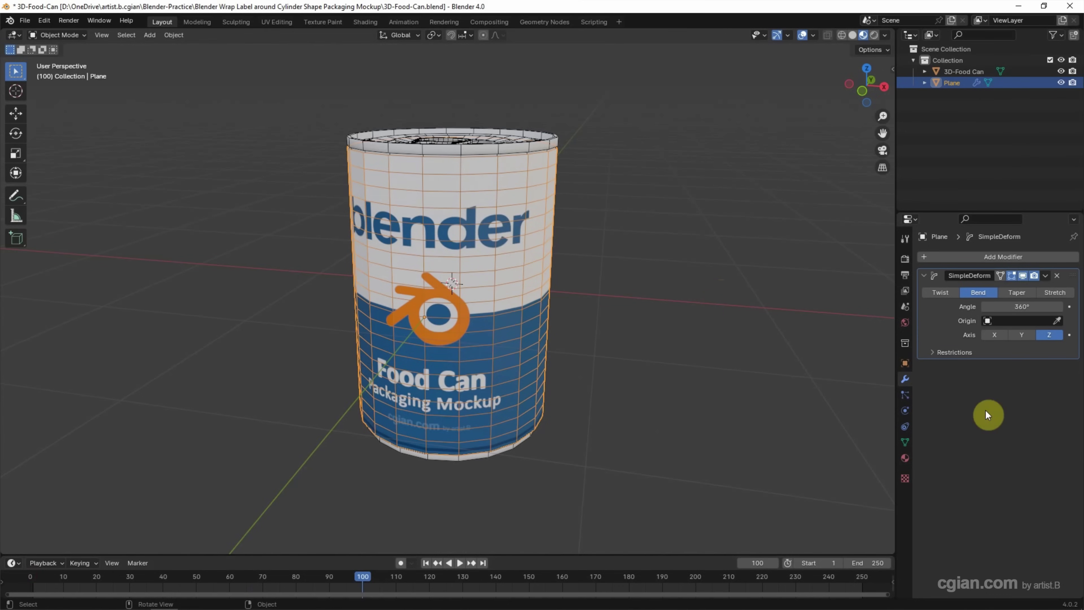
click(1069, 307)
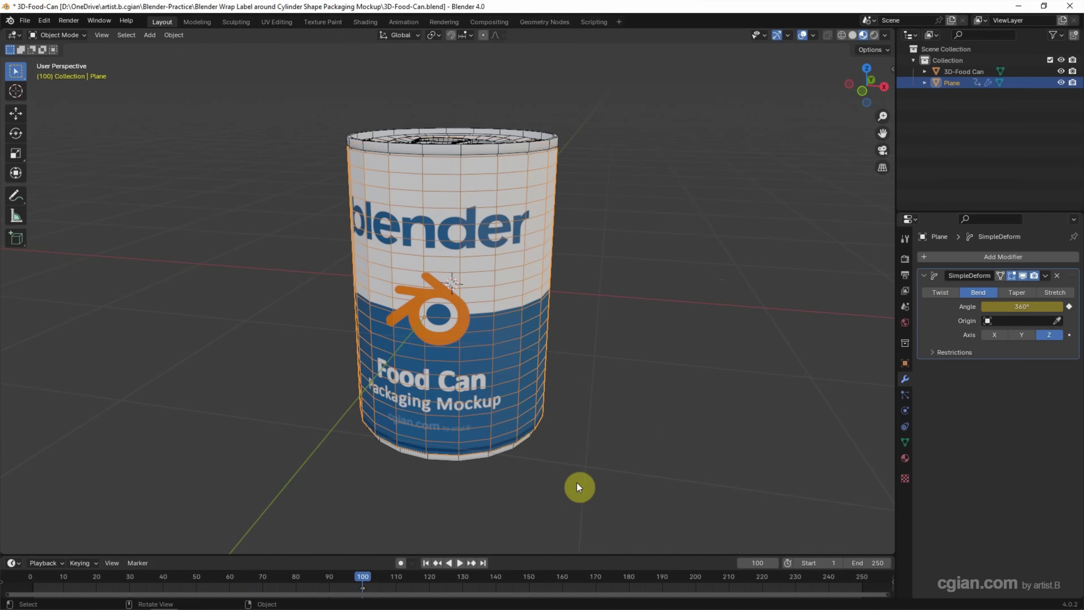
click(426, 563)
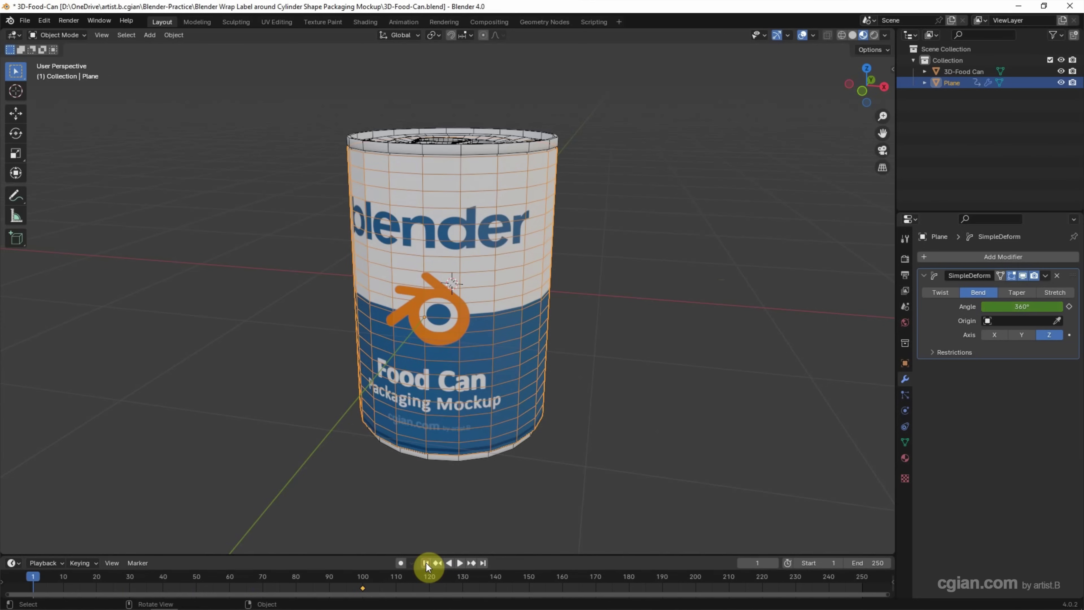
click(1007, 307)
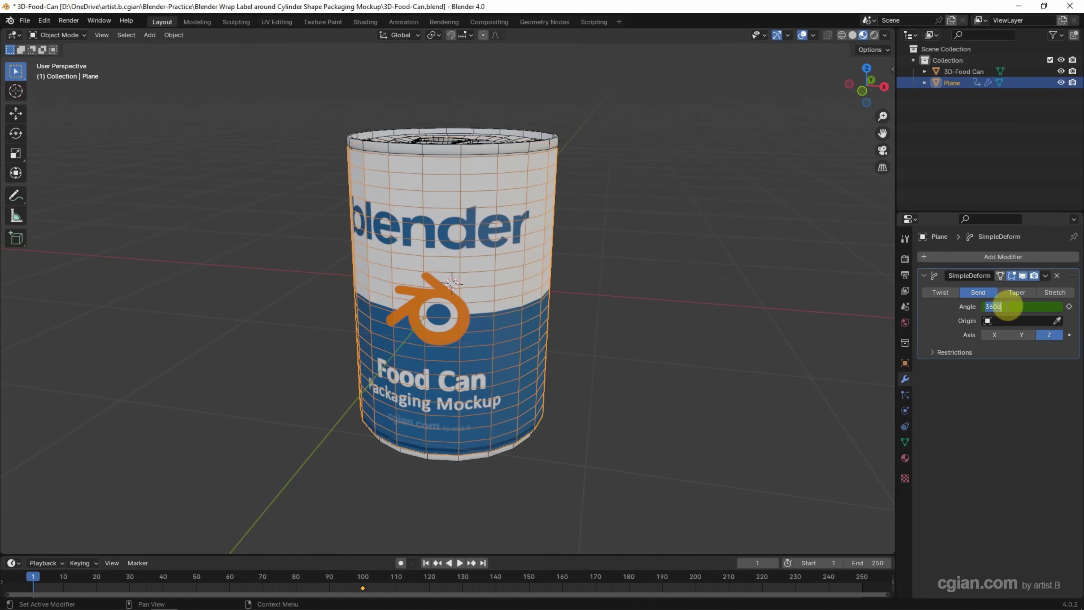
text(0)
key(Return)
click(1069, 306)
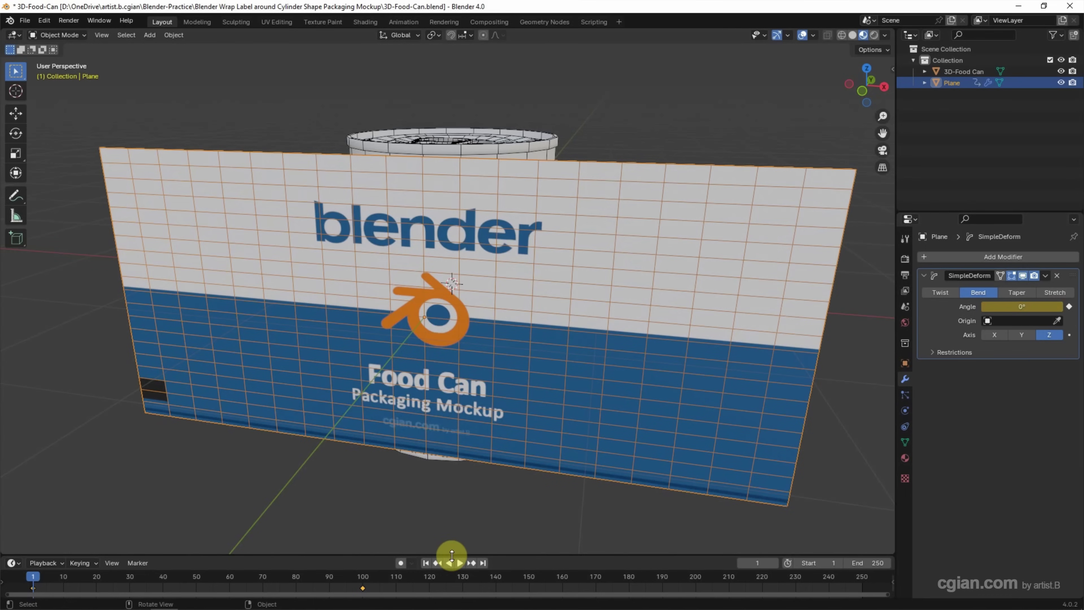
- Play the label wrapping animation, then stop playback
click(458, 562)
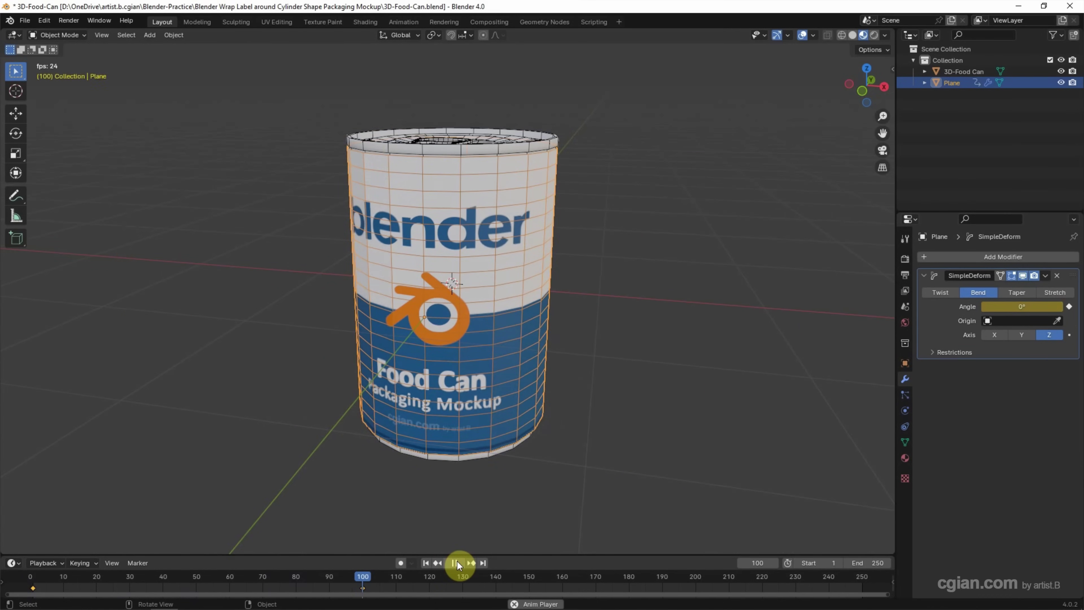
click(457, 563)
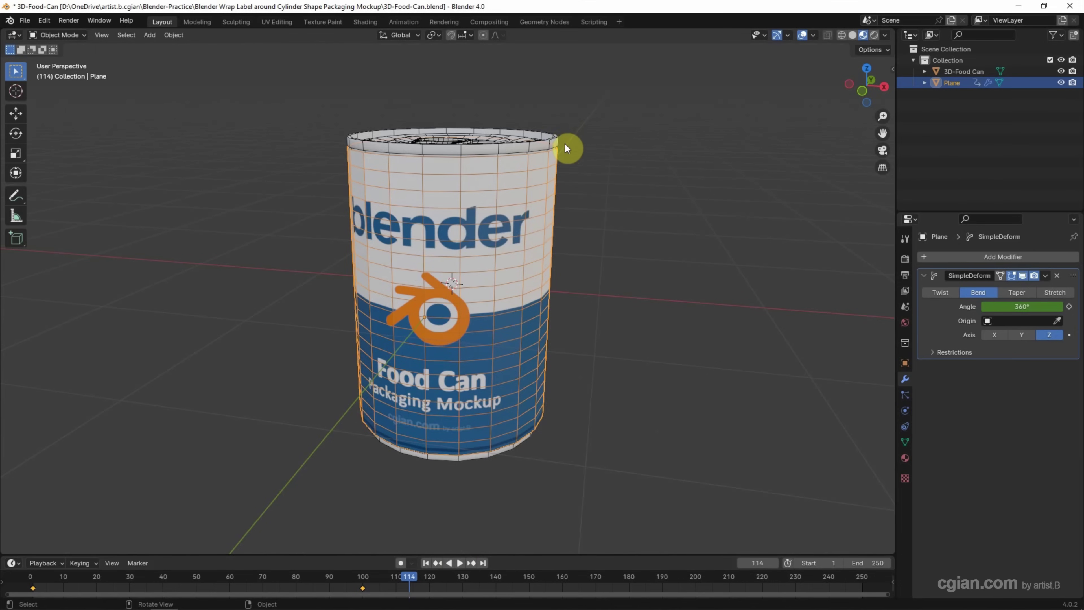
click(557, 139)
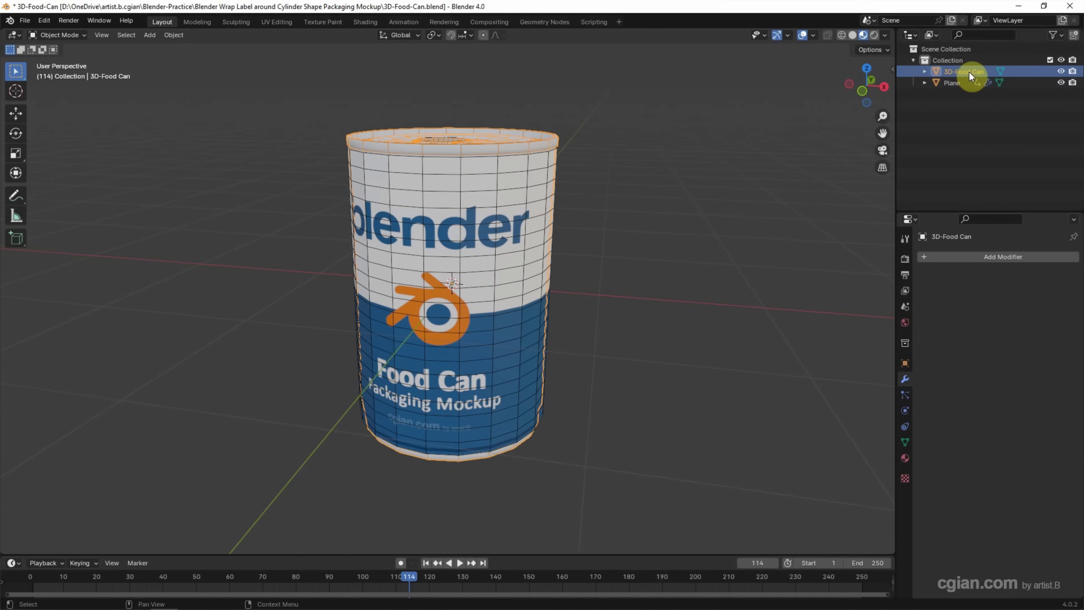
- Add a Subdivision Surface modifier to the can, then reselect the label Plane
click(966, 256)
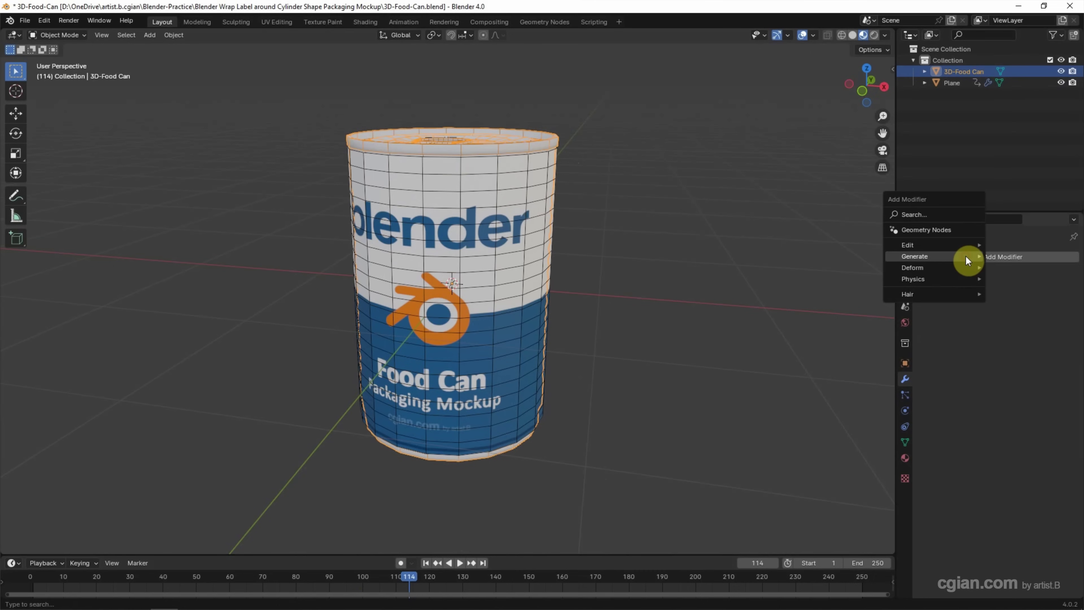
mouse_move(965, 255)
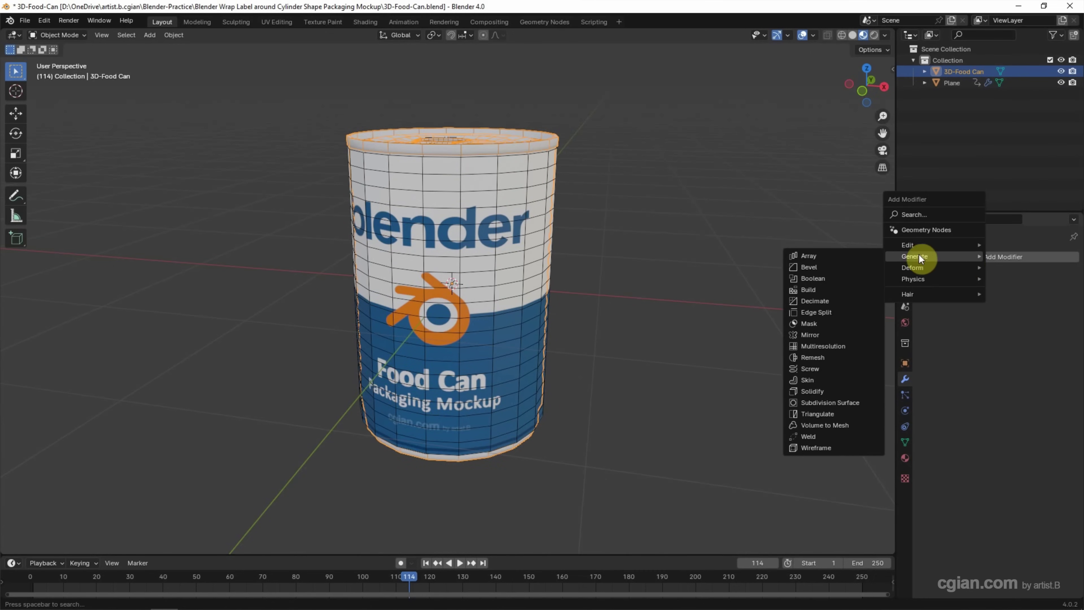
click(840, 403)
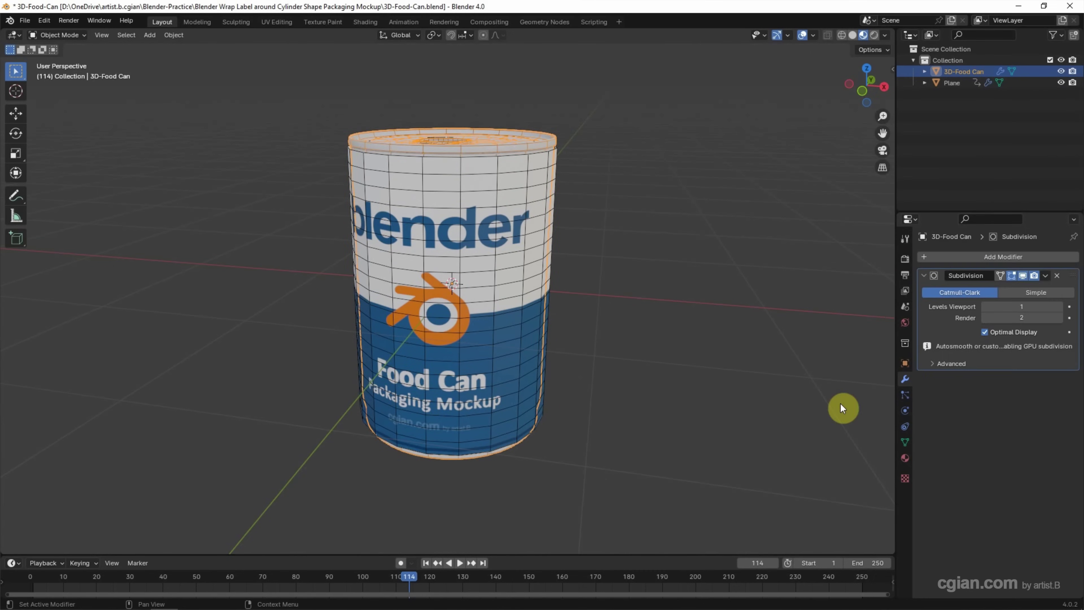
click(536, 224)
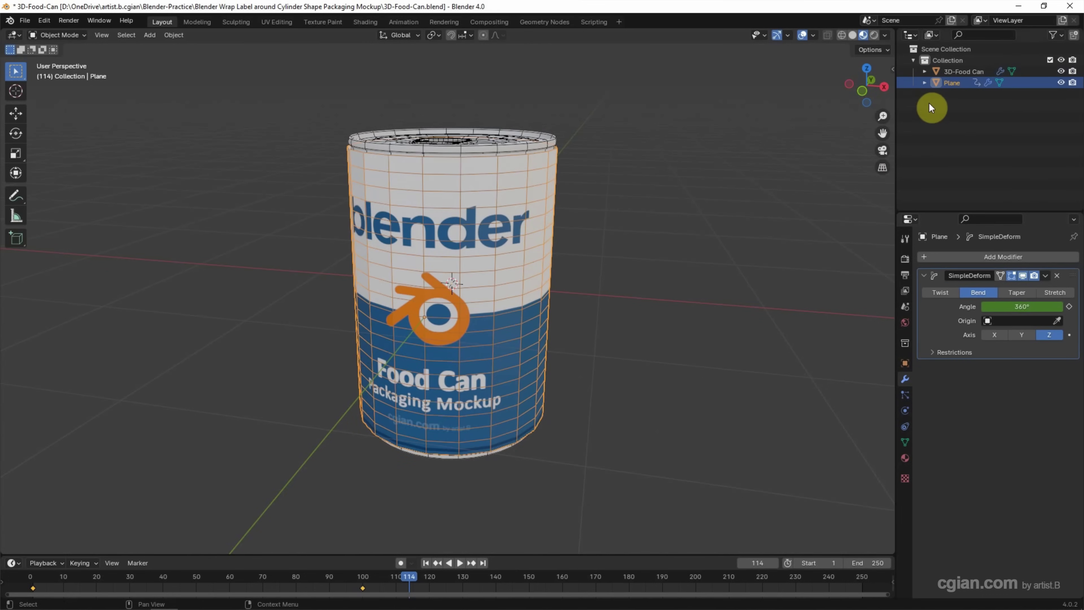
- Add a Subdivision Surface modifier to the label Plane below Simple Deform, with Advanced Boundary Smooth set to Keep Corners
click(973, 257)
mouse_move(972, 255)
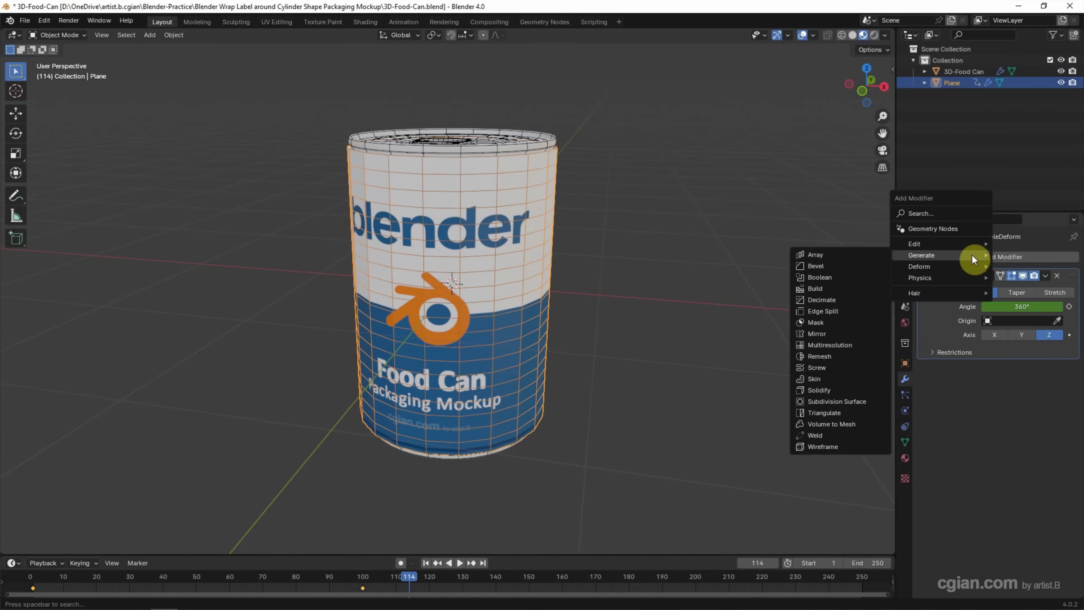
click(850, 402)
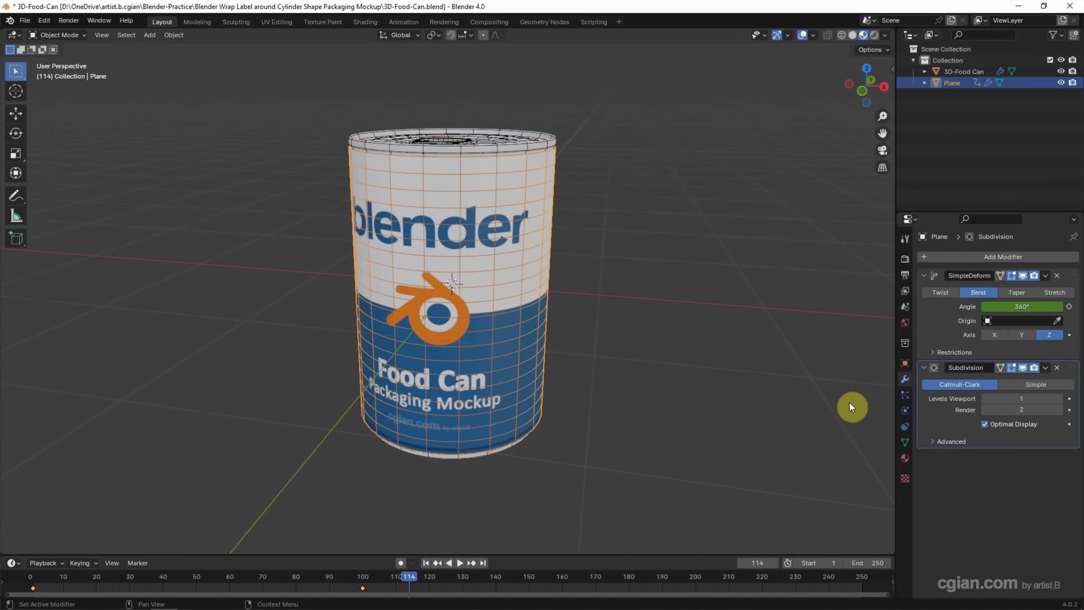
middle_drag(747, 362, 548, 327)
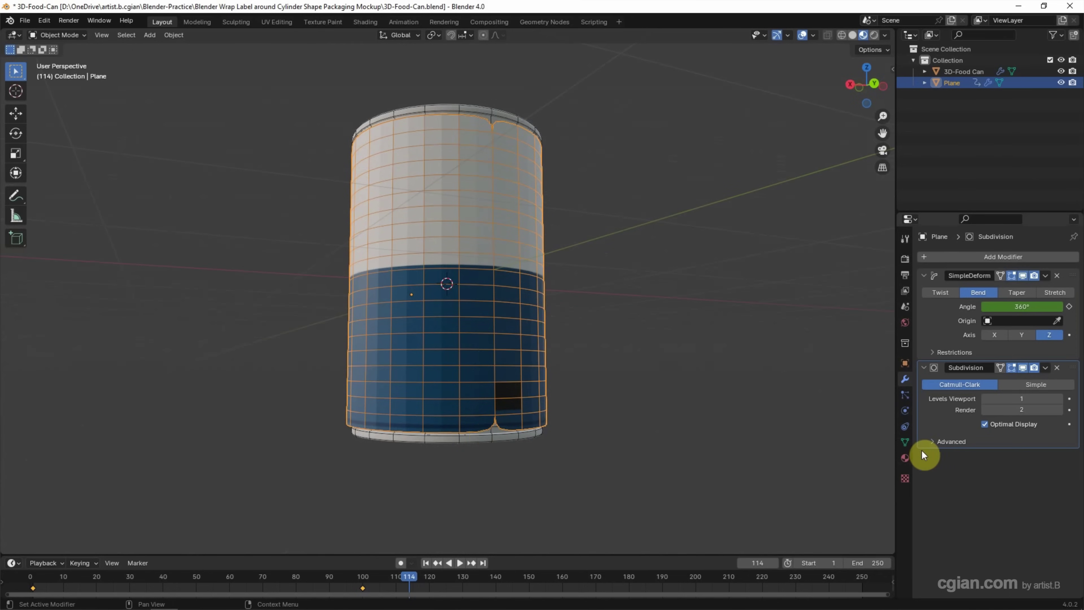
click(933, 441)
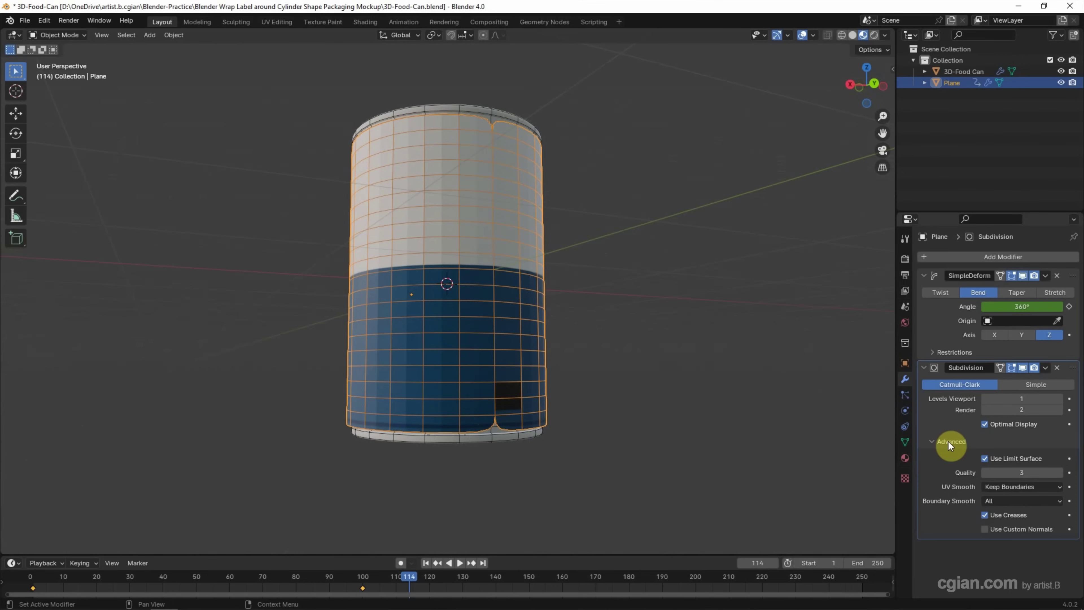
click(992, 502)
click(992, 514)
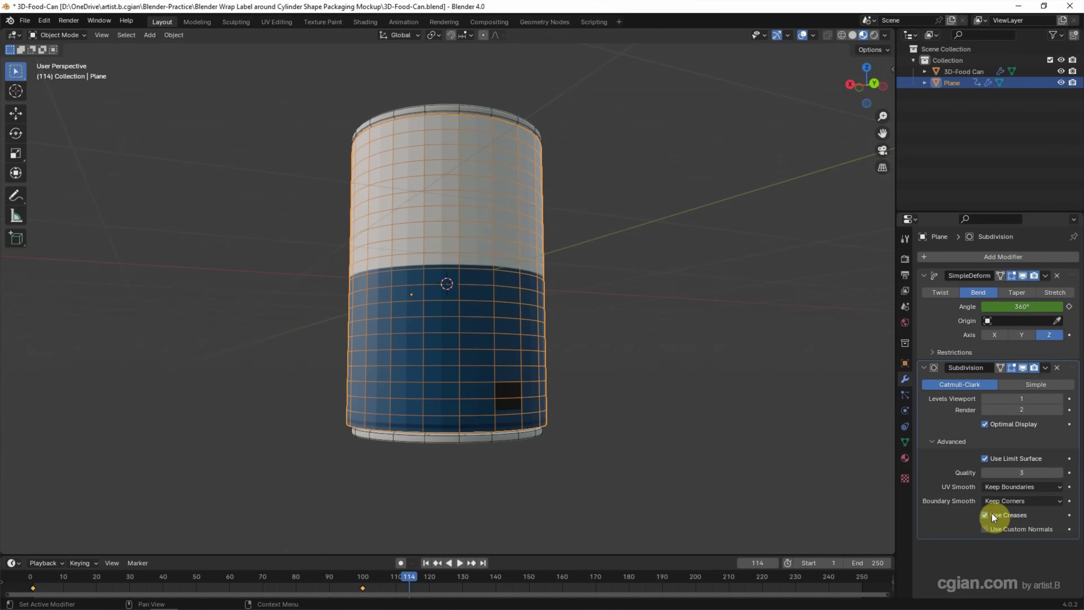
middle_drag(593, 405, 783, 438)
click(419, 358)
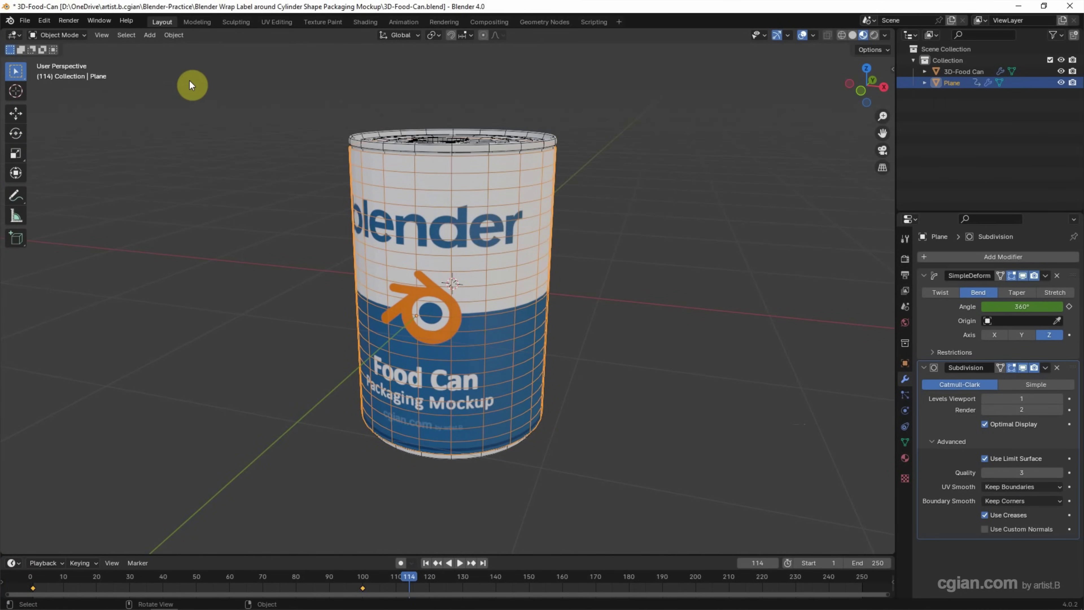
click(173, 35)
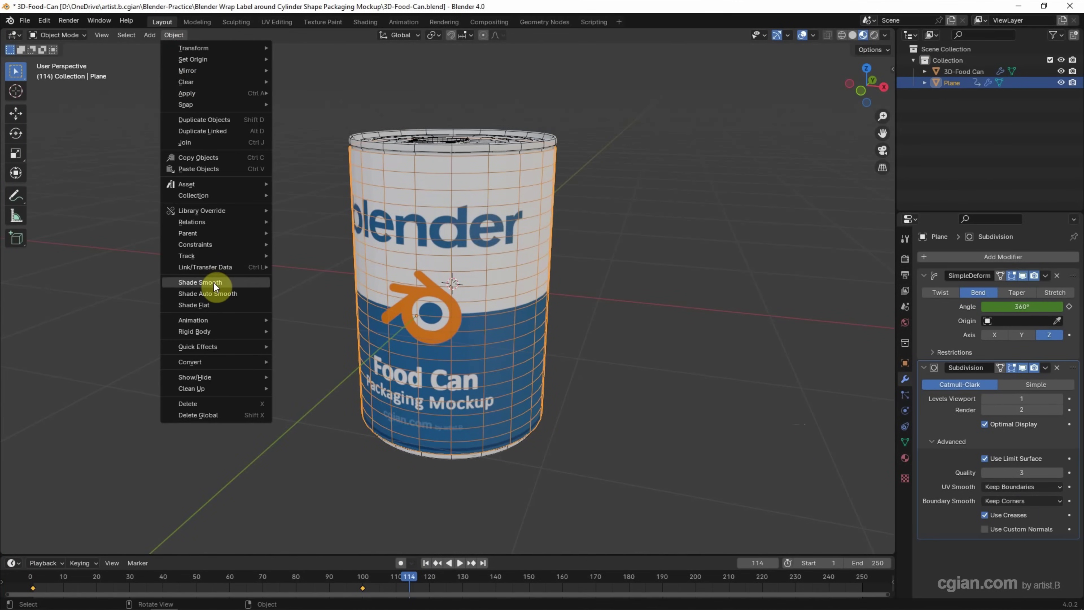